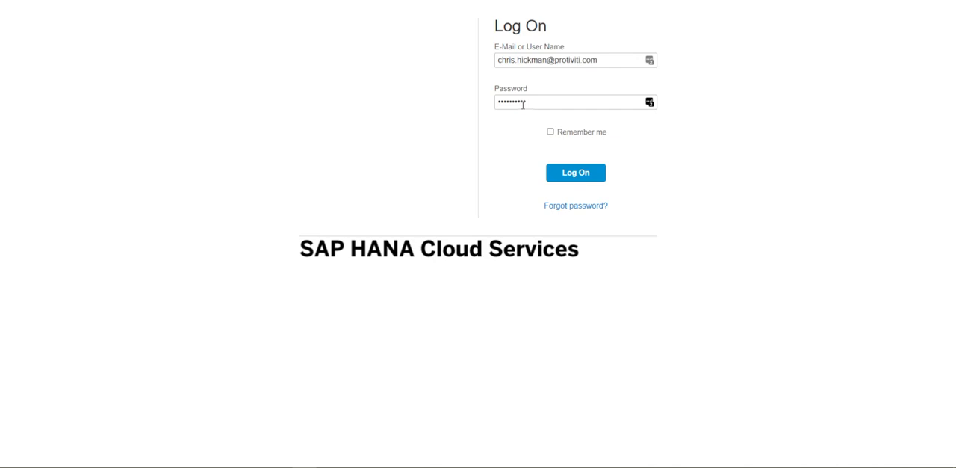
- Log on with the entered credentials and create a new story that starts with a canvas page
{"action": "left_click", "coordinate": [587, 175]}
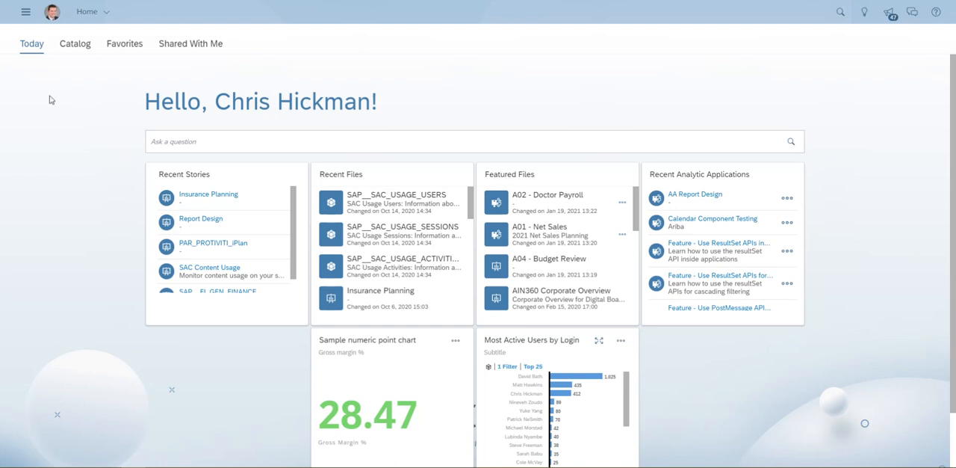
{"action": "left_click", "coordinate": [25, 12]}
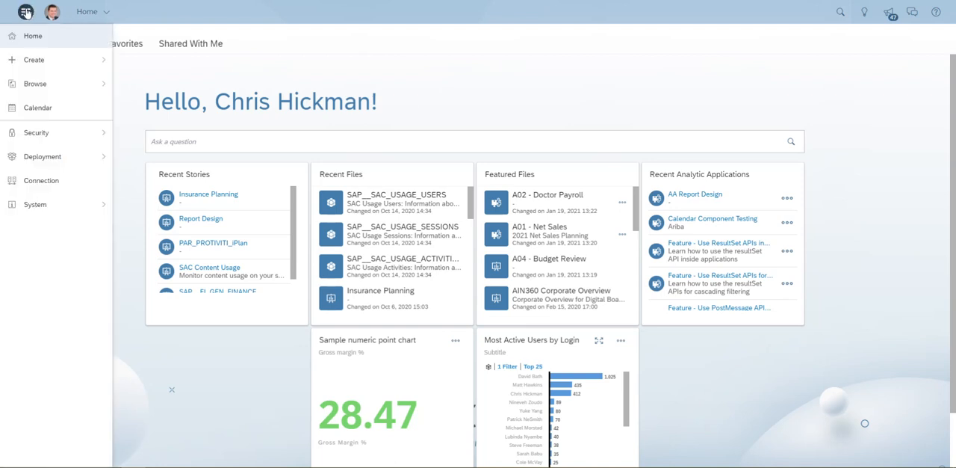
{"action": "left_click", "coordinate": [34, 60]}
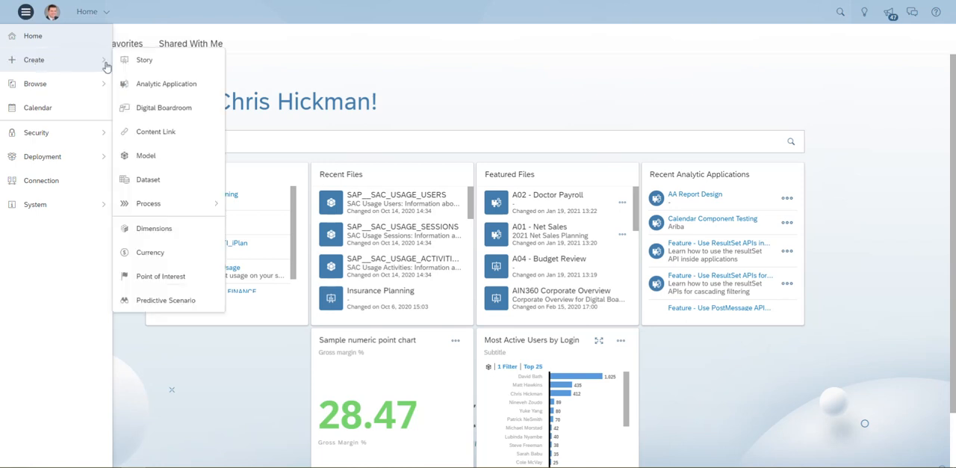
{"action": "left_click", "coordinate": [163, 62]}
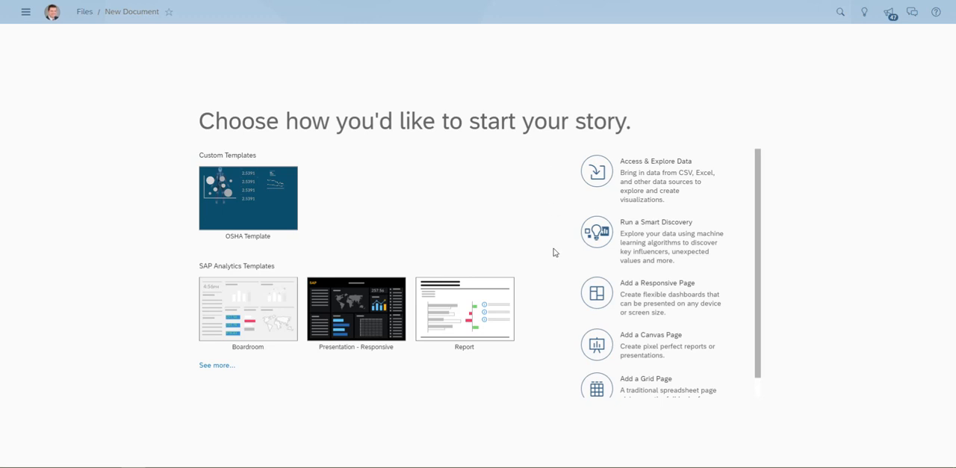
{"action": "left_click", "coordinate": [596, 344]}
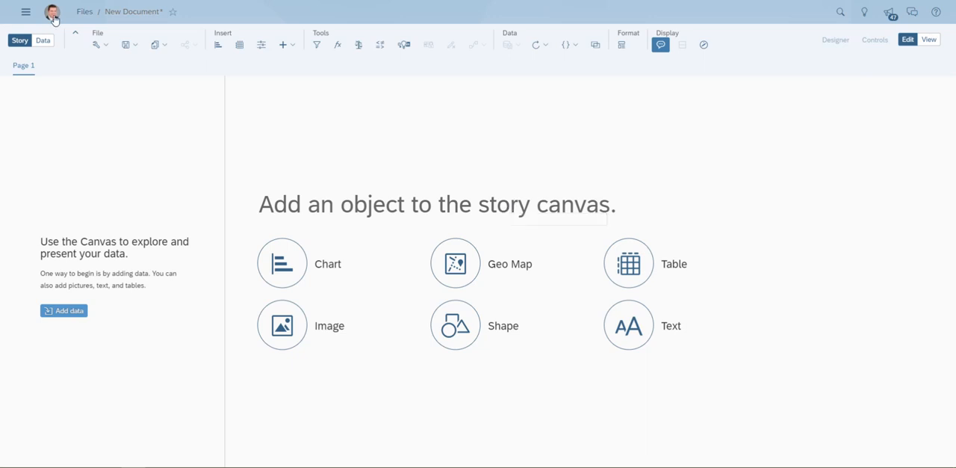
- Set the story's default canvas page size to fixed Letter in portrait orientation, applied to new pages, lanes and tiles
{"action": "left_click", "coordinate": [95, 47]}
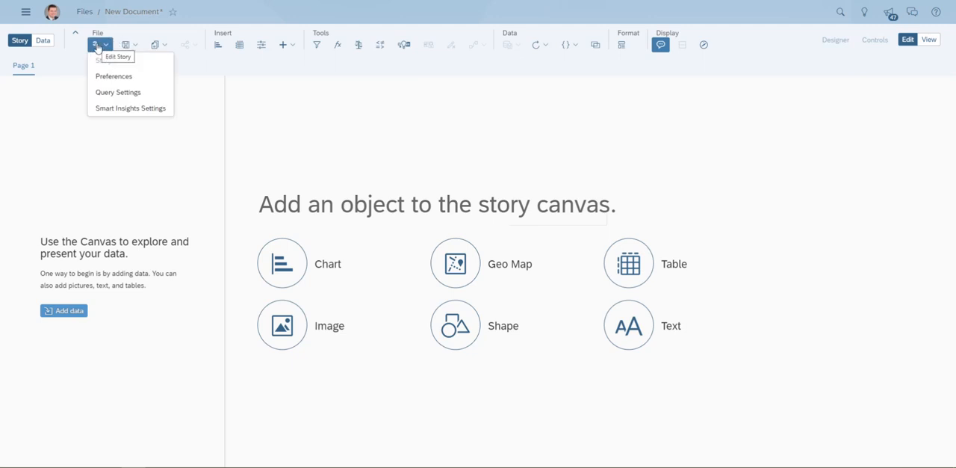
{"action": "left_click", "coordinate": [112, 78]}
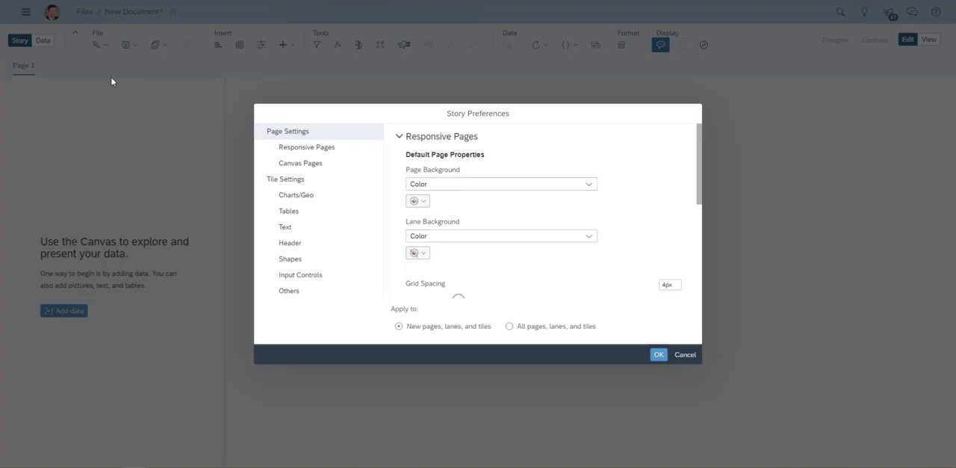
{"action": "left_click", "coordinate": [325, 166]}
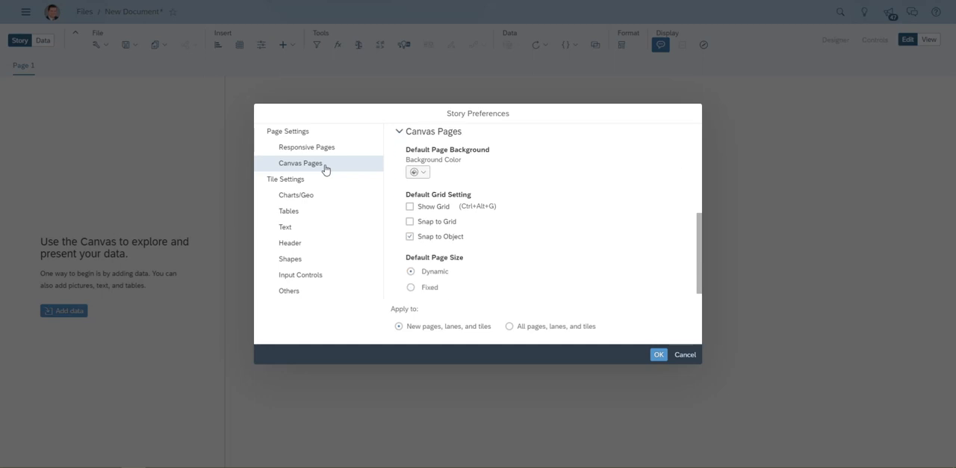
{"action": "scroll", "coordinate": [482, 262], "scroll_direction": "down", "scroll_amount": 1}
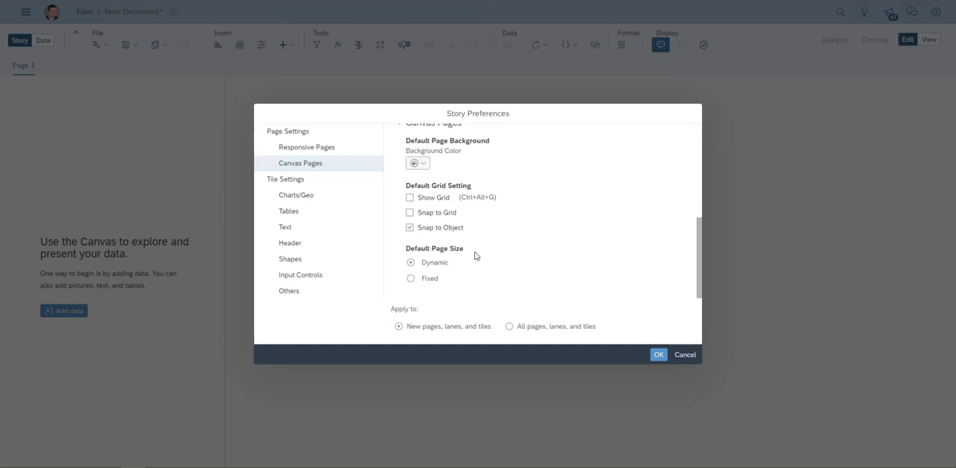
{"action": "left_click", "coordinate": [411, 278]}
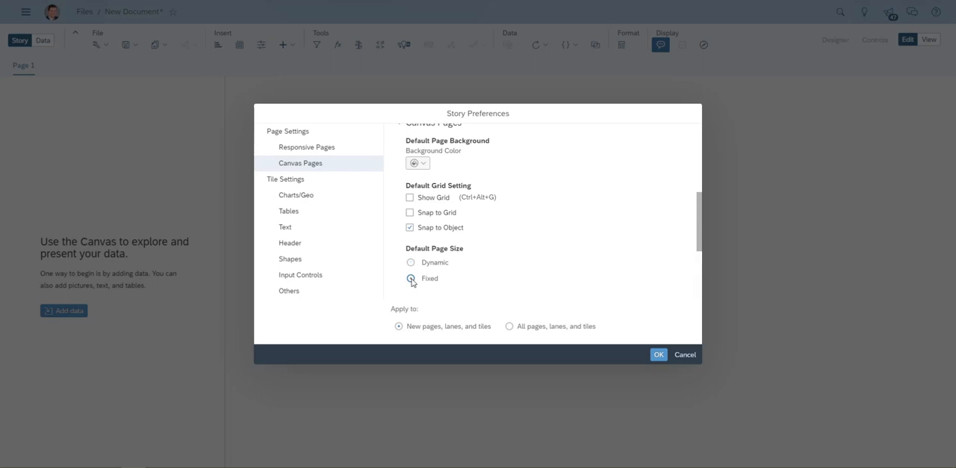
{"action": "scroll", "coordinate": [527, 260], "scroll_direction": "down", "scroll_amount": 5}
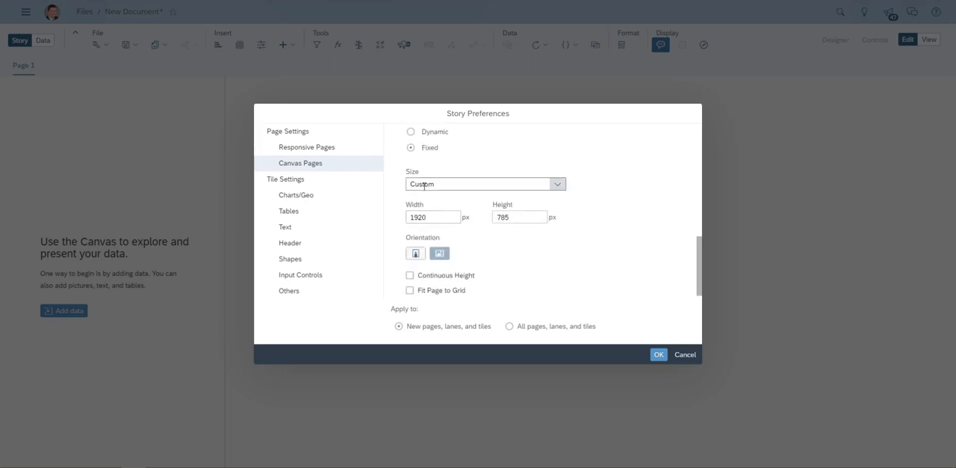
{"action": "left_click", "coordinate": [436, 184]}
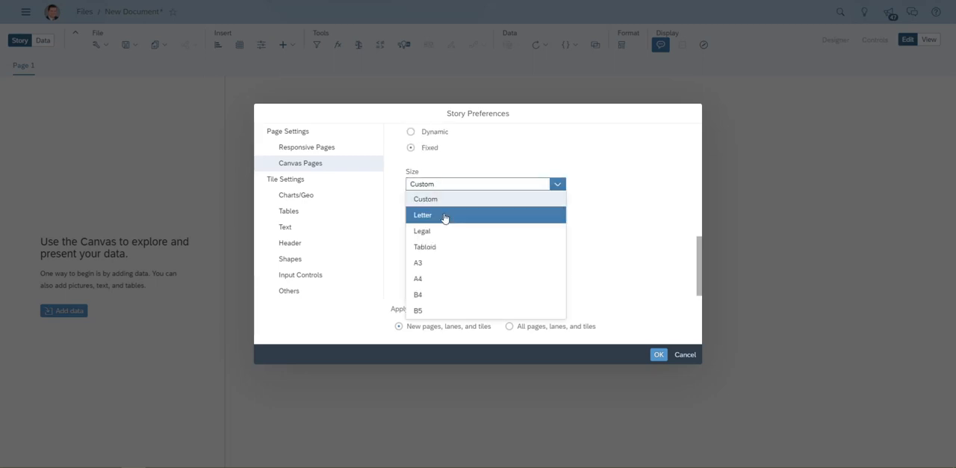
{"action": "left_click", "coordinate": [442, 215]}
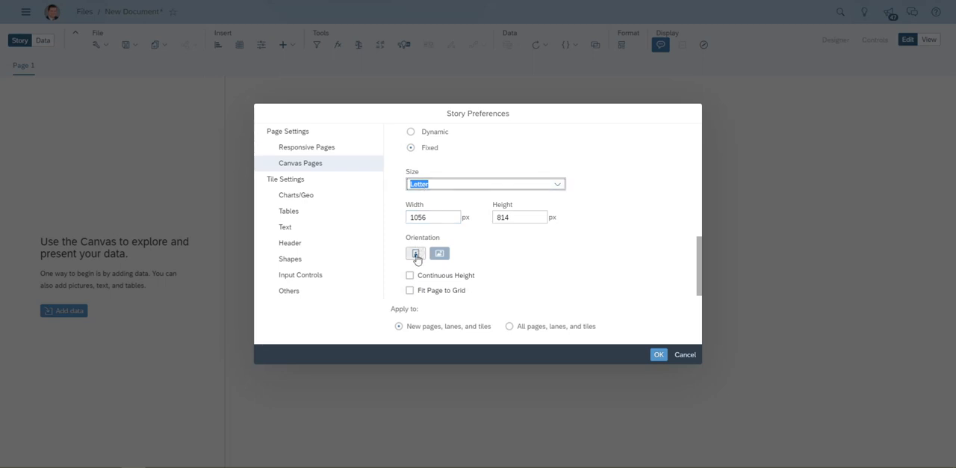
{"action": "left_click", "coordinate": [415, 254]}
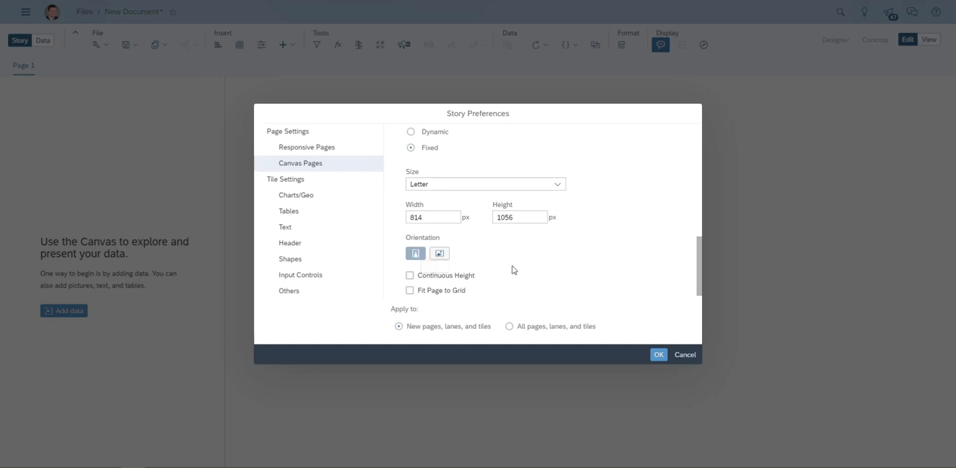
{"action": "left_click", "coordinate": [658, 355]}
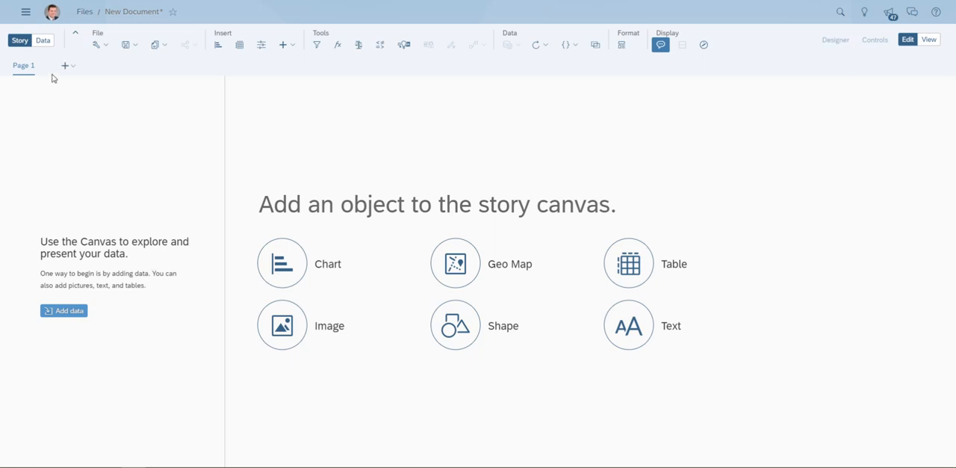
- Add a second canvas page to the story and insert the basic square shape on it
{"action": "left_click", "coordinate": [65, 65]}
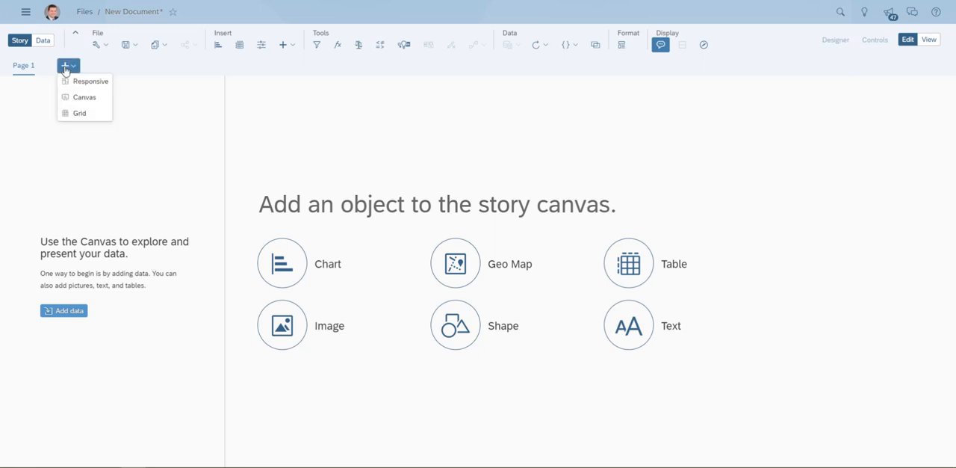
{"action": "left_click", "coordinate": [101, 98]}
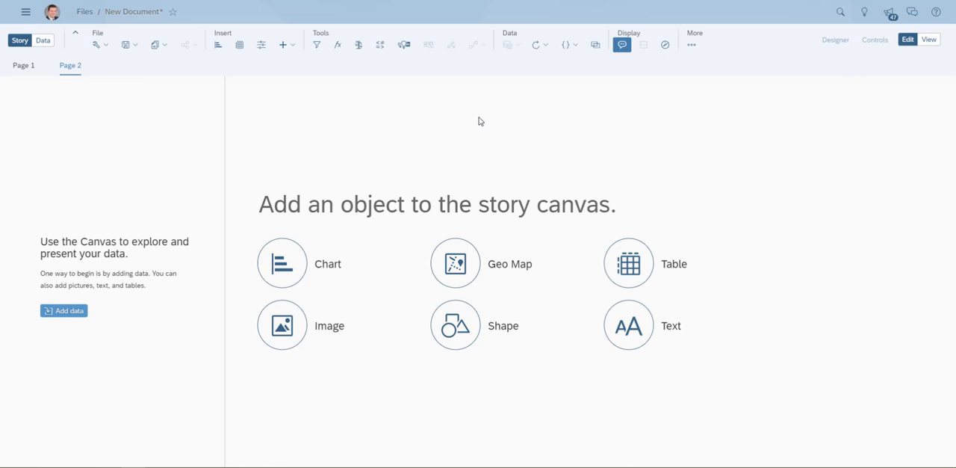
{"action": "left_click", "coordinate": [456, 327]}
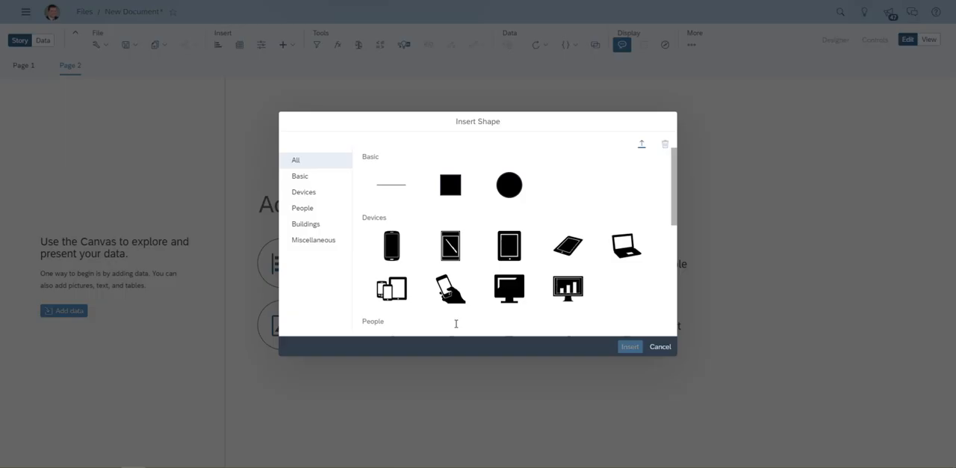
{"action": "left_click", "coordinate": [455, 192]}
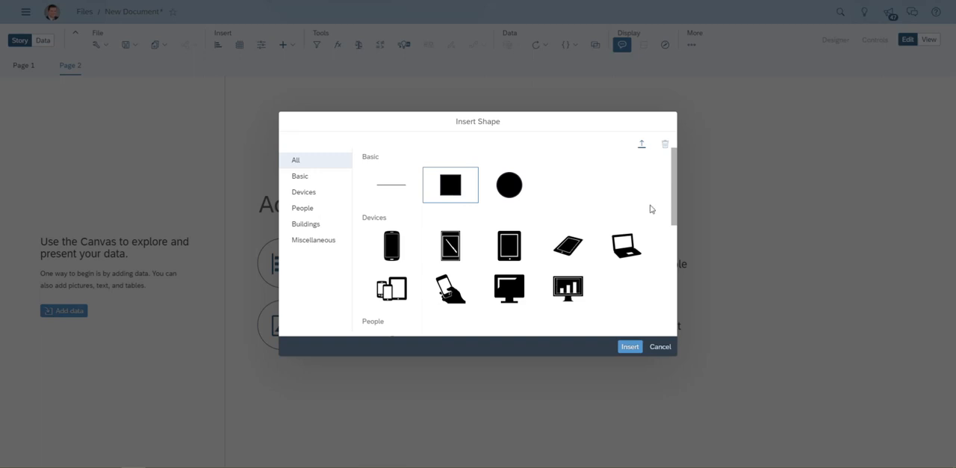
{"action": "left_click", "coordinate": [629, 347]}
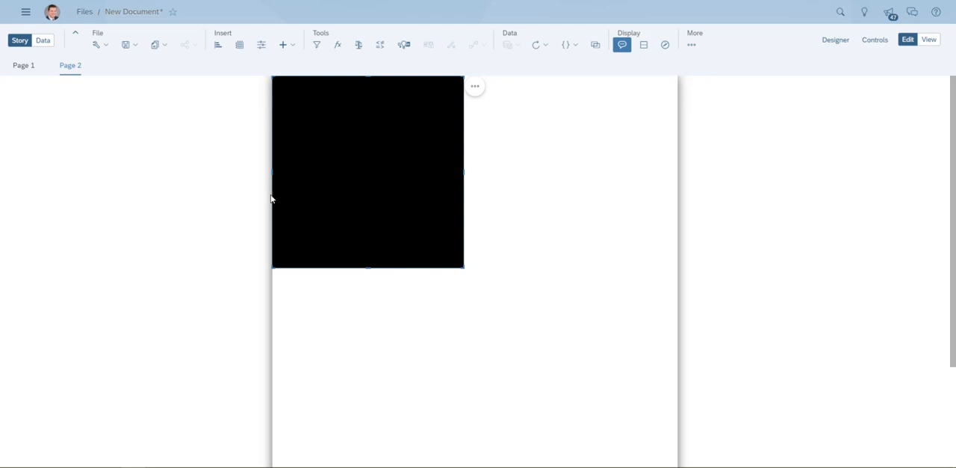
- Resize the black square into a shallow header banner spanning the full width of the page's upper edge
{"action": "scroll", "coordinate": [266, 394], "scroll_direction": "down", "scroll_amount": 2}
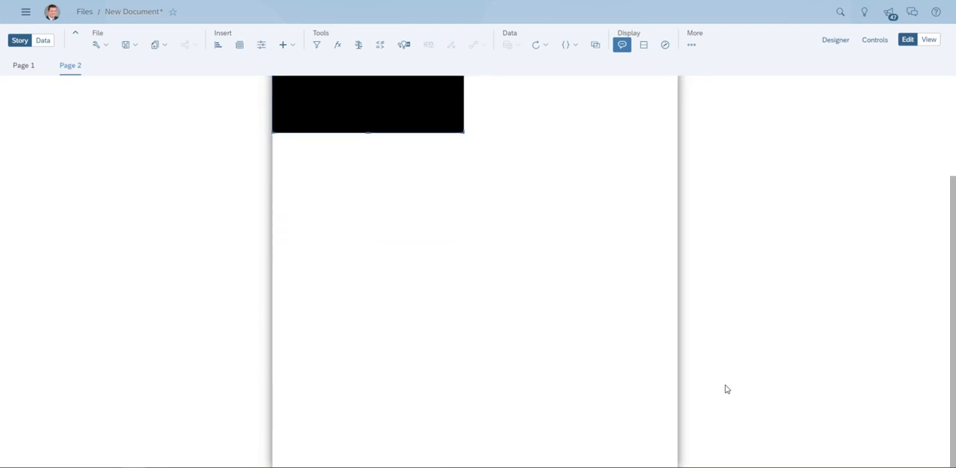
{"action": "scroll", "coordinate": [674, 381], "scroll_direction": "up", "scroll_amount": 2}
{"action": "scroll", "coordinate": [442, 323], "scroll_direction": "down", "scroll_amount": 1}
{"action": "scroll", "coordinate": [442, 323], "scroll_direction": "up", "scroll_amount": 1}
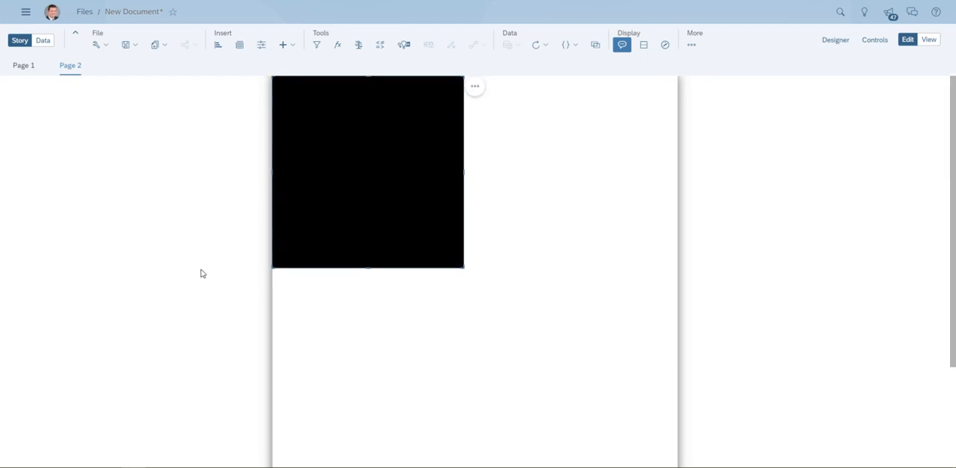
{"action": "left_click_drag", "start_coordinate": [463, 265], "coordinate": [707, 129]}
{"action": "left_click", "coordinate": [536, 211]}
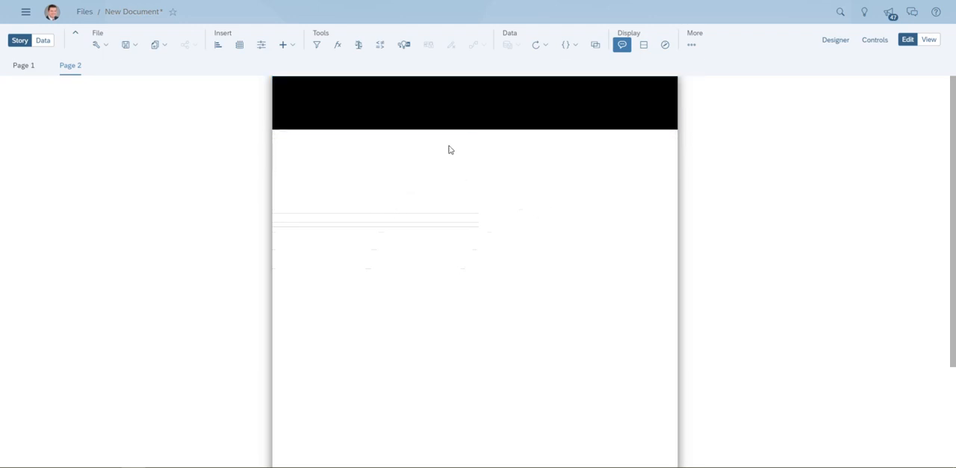
- Change the header banner's fill color to dark teal blue
{"action": "left_click", "coordinate": [459, 112]}
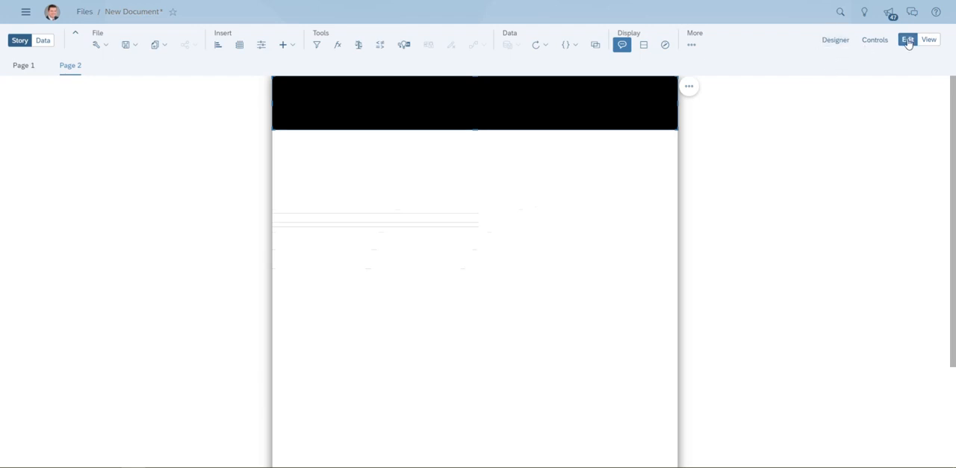
{"action": "left_click", "coordinate": [836, 39]}
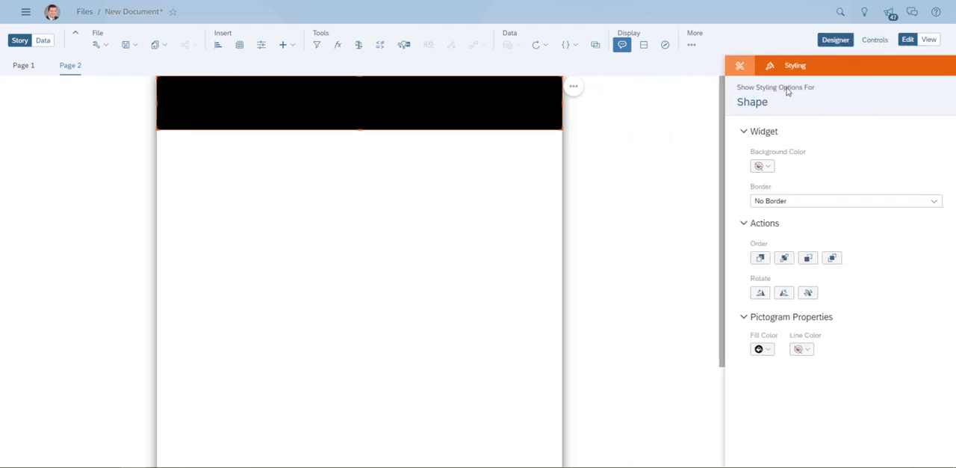
{"action": "left_click", "coordinate": [762, 349]}
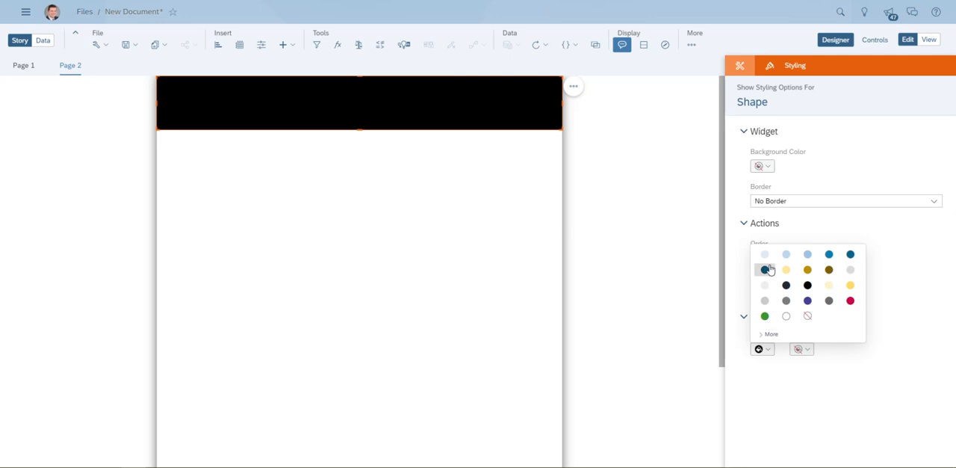
{"action": "left_click", "coordinate": [765, 270]}
{"action": "left_click", "coordinate": [366, 214]}
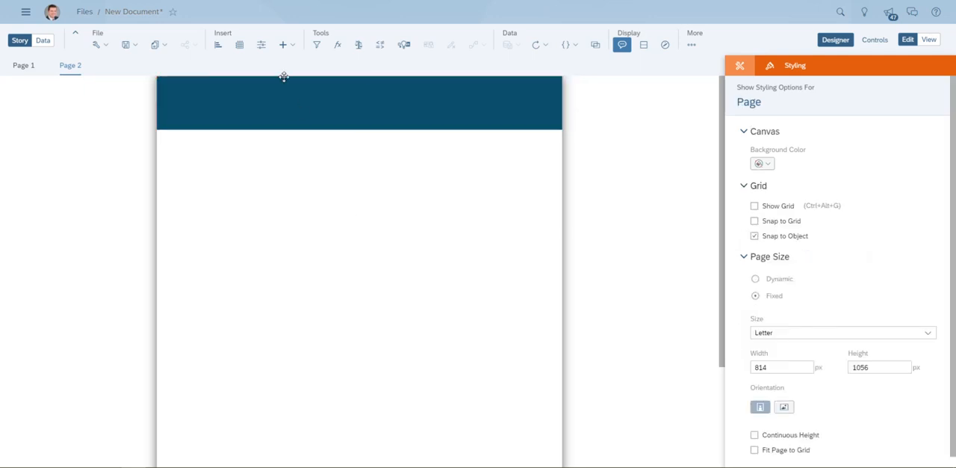
- Insert an image object on the page, upload protiviti.gif to the image library and assign it to the object
{"action": "left_click", "coordinate": [284, 44]}
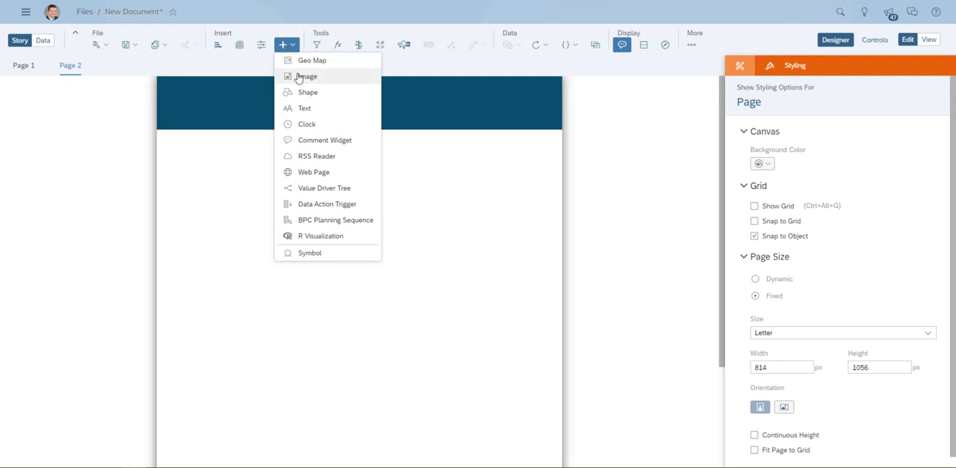
{"action": "left_click", "coordinate": [302, 76]}
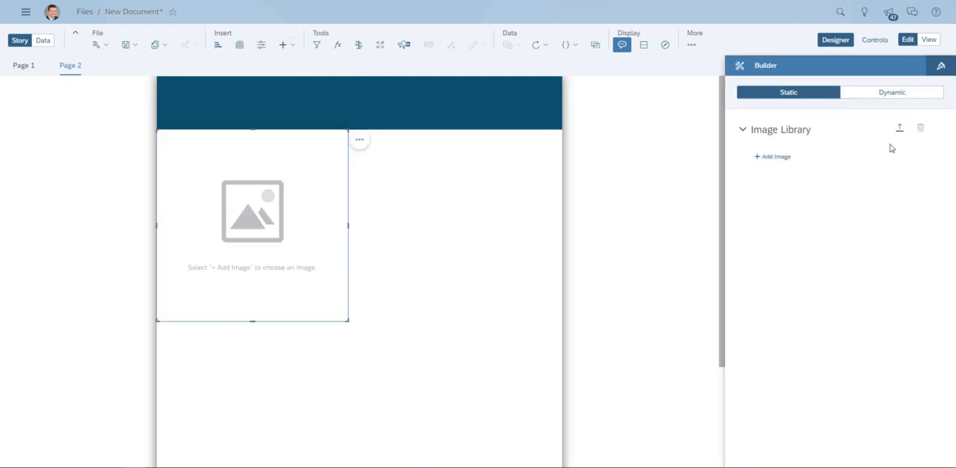
{"action": "left_click", "coordinate": [899, 128]}
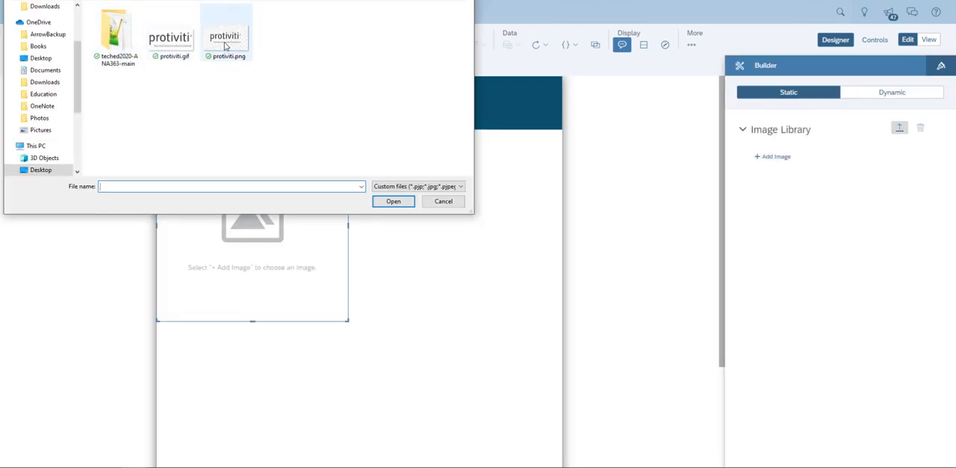
{"action": "left_click", "coordinate": [170, 37]}
{"action": "left_click", "coordinate": [396, 202]}
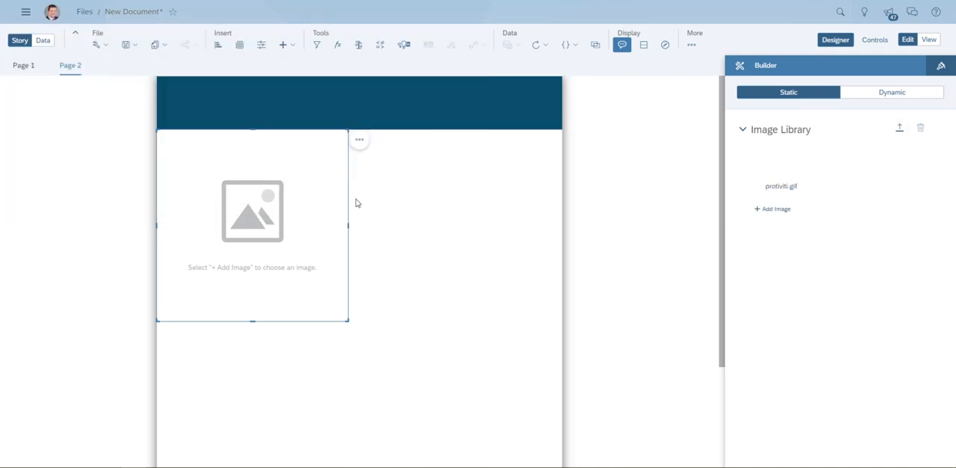
{"action": "left_click", "coordinate": [770, 179]}
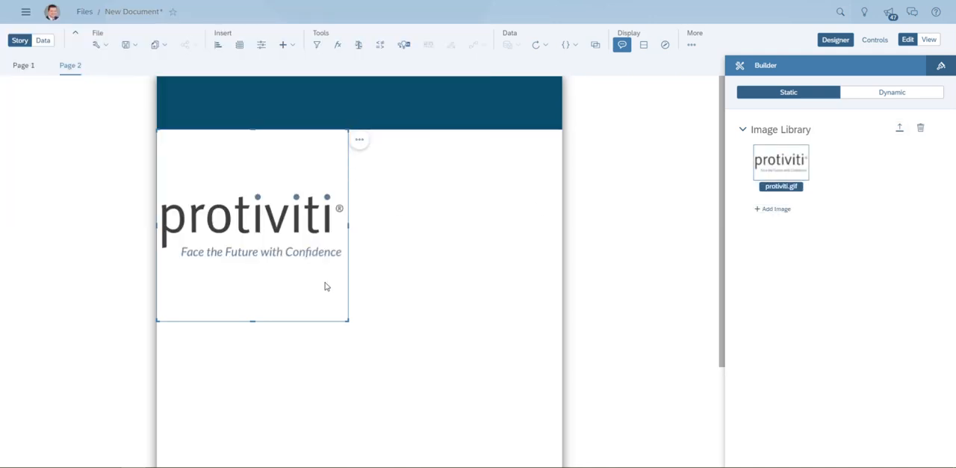
- Shrink the logo image to about the banner's height and move it onto the left end of the header banner
{"action": "left_click_drag", "start_coordinate": [346, 319], "coordinate": [241, 180]}
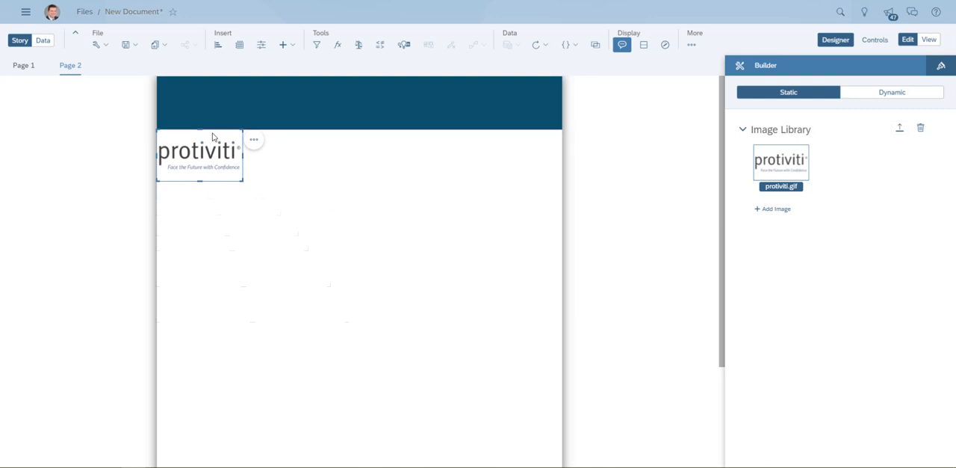
{"action": "left_click_drag", "start_coordinate": [216, 132], "coordinate": [212, 74]}
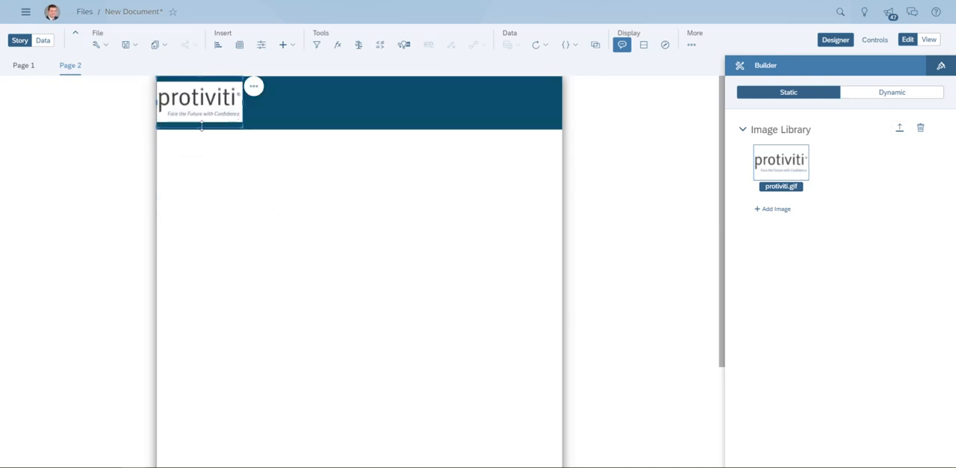
{"action": "left_click", "coordinate": [227, 158]}
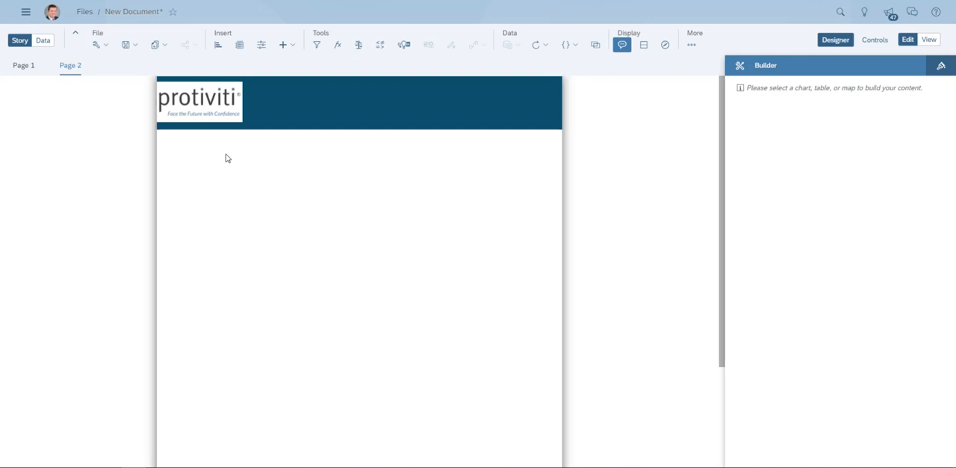
- Insert a text object reading "Insurance Claims Report" and place it in the header banner beside the logo
{"action": "left_click", "coordinate": [283, 45]}
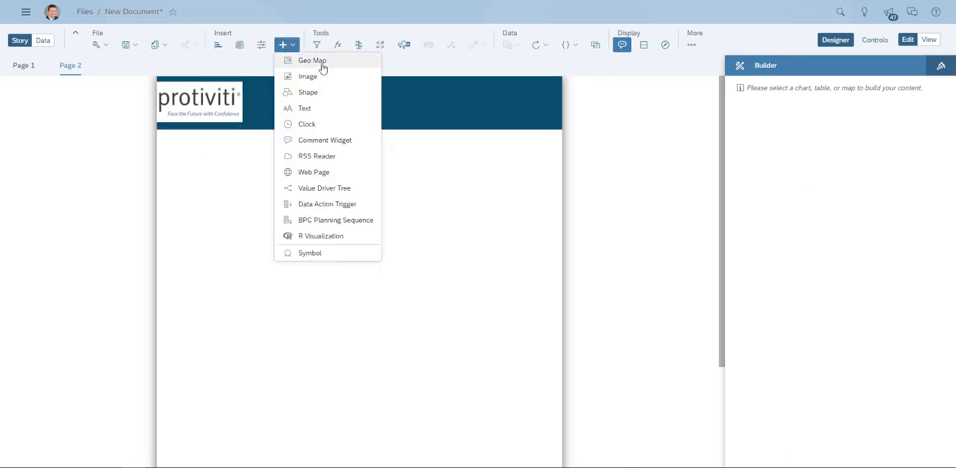
{"action": "left_click", "coordinate": [320, 108]}
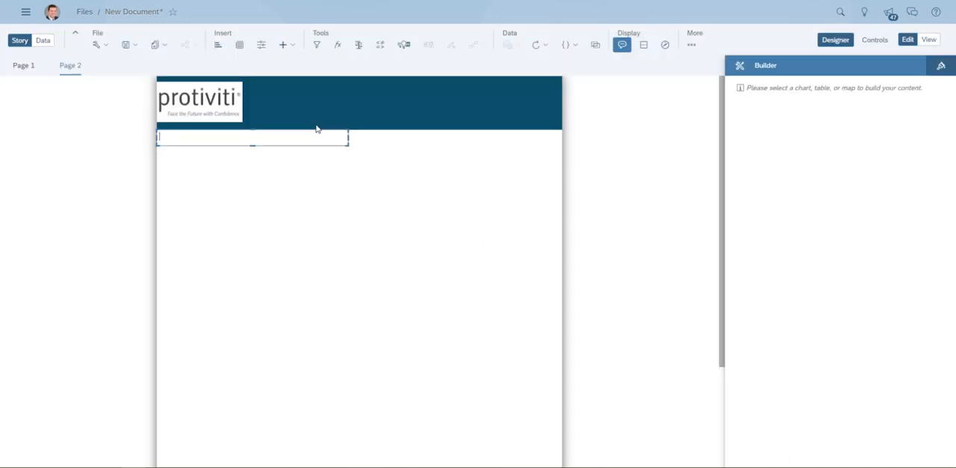
{"action": "left_click_drag", "start_coordinate": [318, 128], "coordinate": [416, 92]}
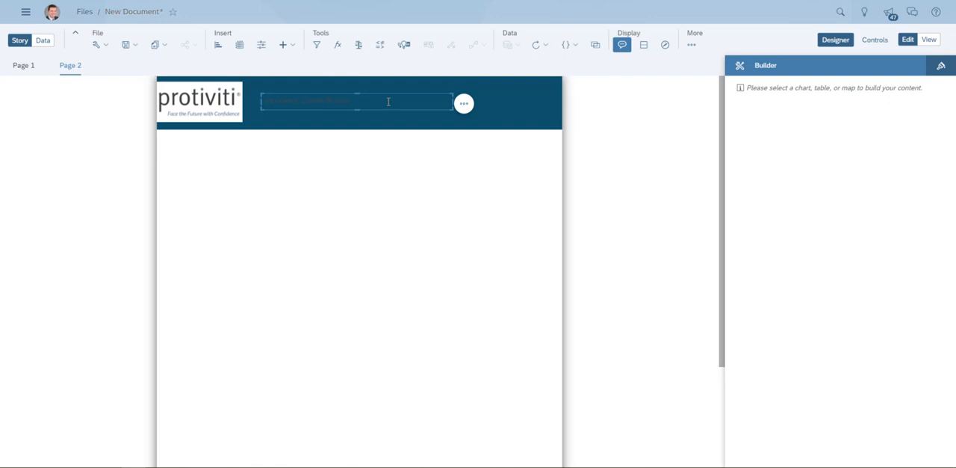
- Format the "Insurance Claims Report" title as white, bold text at size 22
{"action": "key", "text": "ctrl+a"}
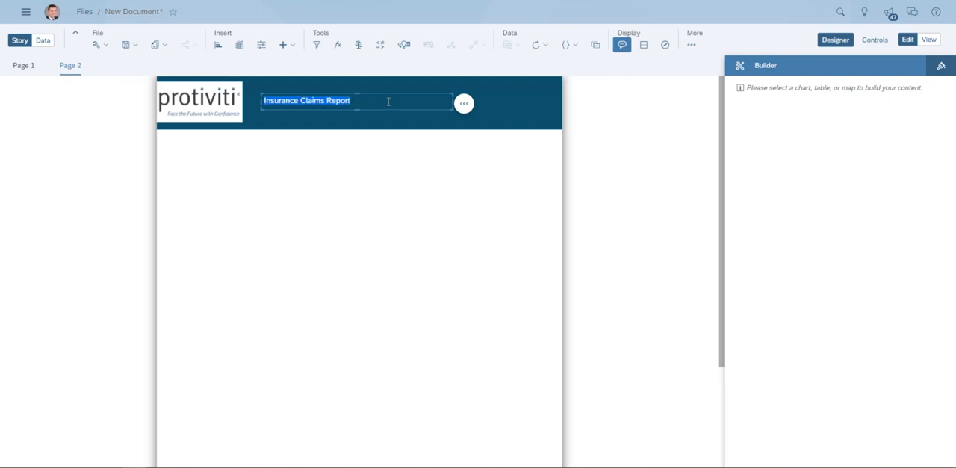
{"action": "left_click", "coordinate": [943, 67]}
{"action": "scroll", "coordinate": [838, 334], "scroll_direction": "down", "scroll_amount": 2}
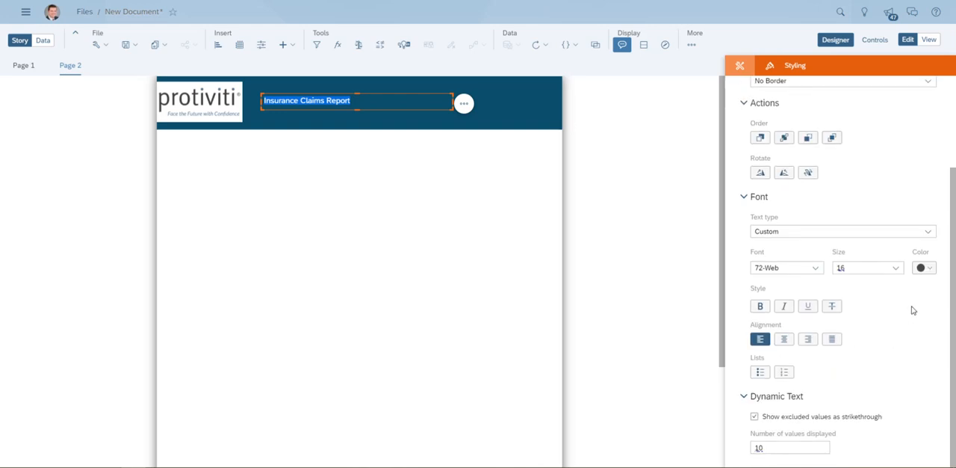
{"action": "left_click", "coordinate": [924, 267]}
{"action": "left_click", "coordinate": [897, 174]}
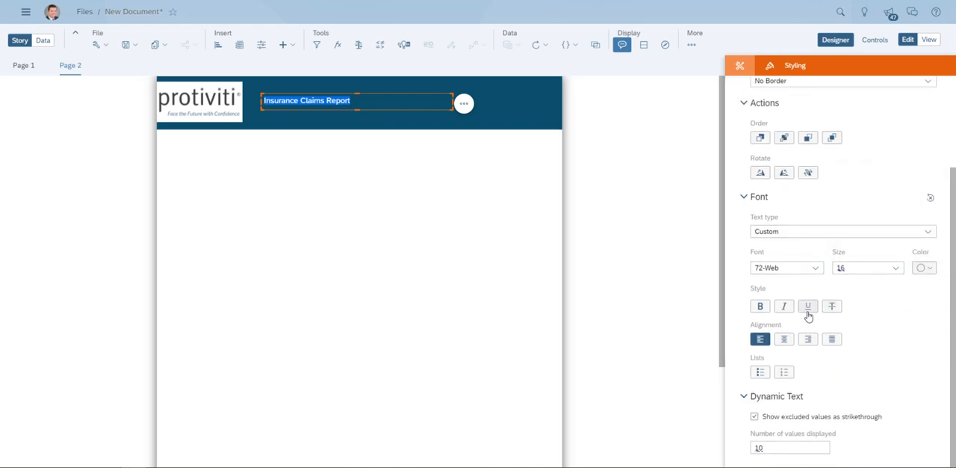
{"action": "left_click", "coordinate": [760, 306]}
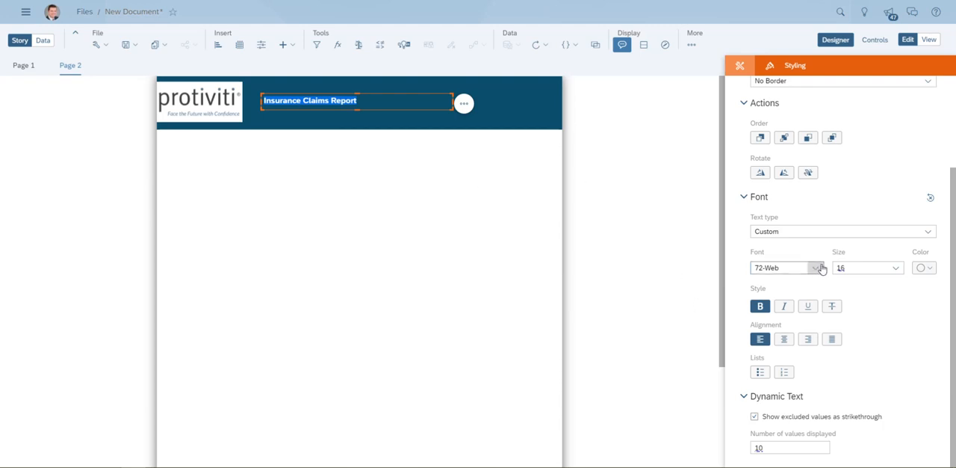
{"action": "left_click", "coordinate": [859, 269]}
{"action": "scroll", "coordinate": [857, 353], "scroll_direction": "down", "scroll_amount": 1}
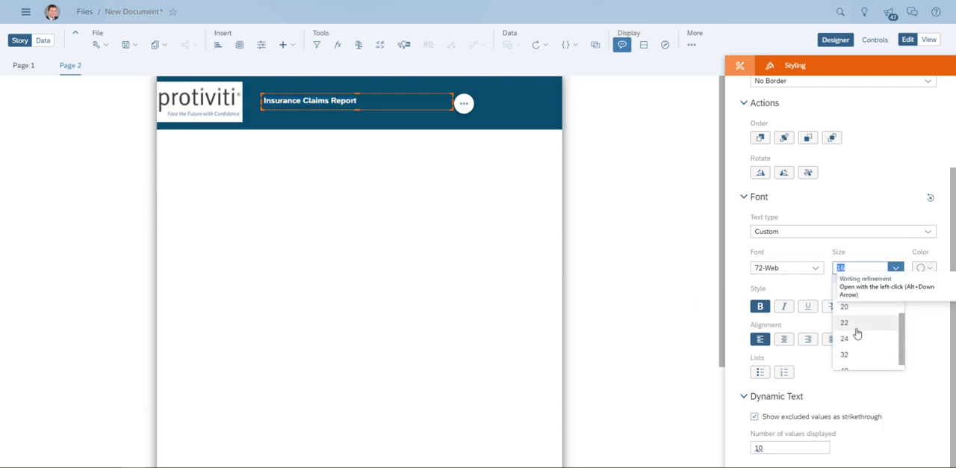
{"action": "left_click", "coordinate": [856, 325]}
{"action": "left_click", "coordinate": [439, 122]}
{"action": "left_click", "coordinate": [438, 105]}
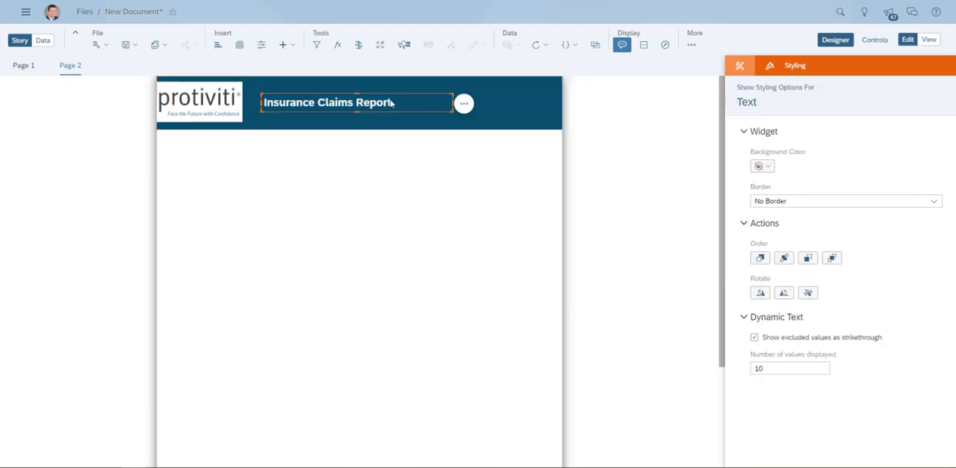
{"action": "left_click", "coordinate": [386, 164]}
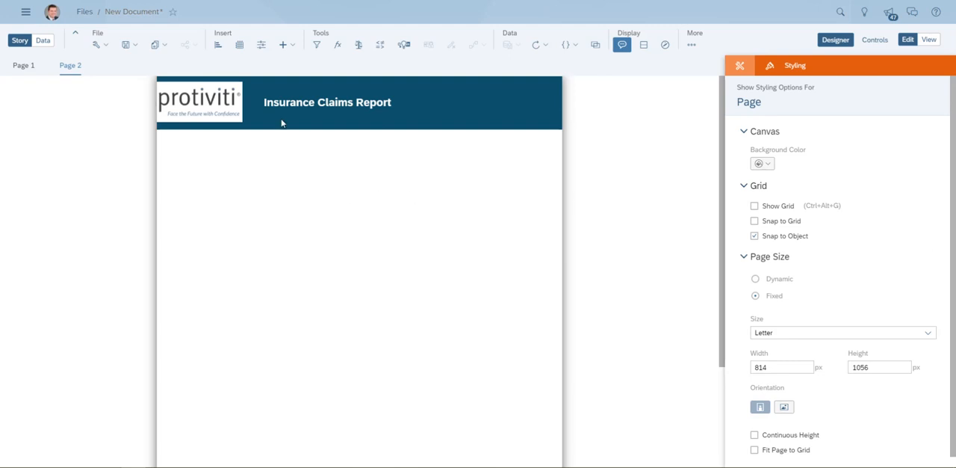
- Insert a table based on the Insurance Claims model and stretch it across the full page width below the banner
{"action": "left_click", "coordinate": [241, 45]}
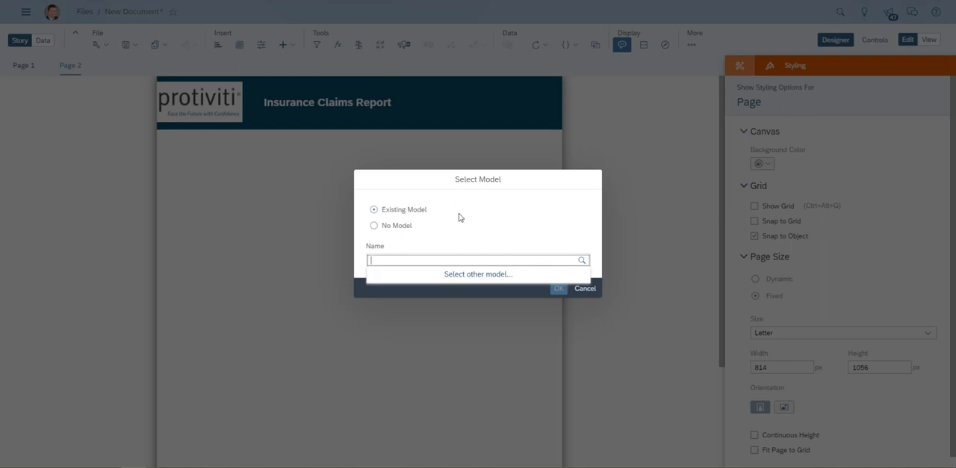
{"action": "left_click", "coordinate": [470, 278]}
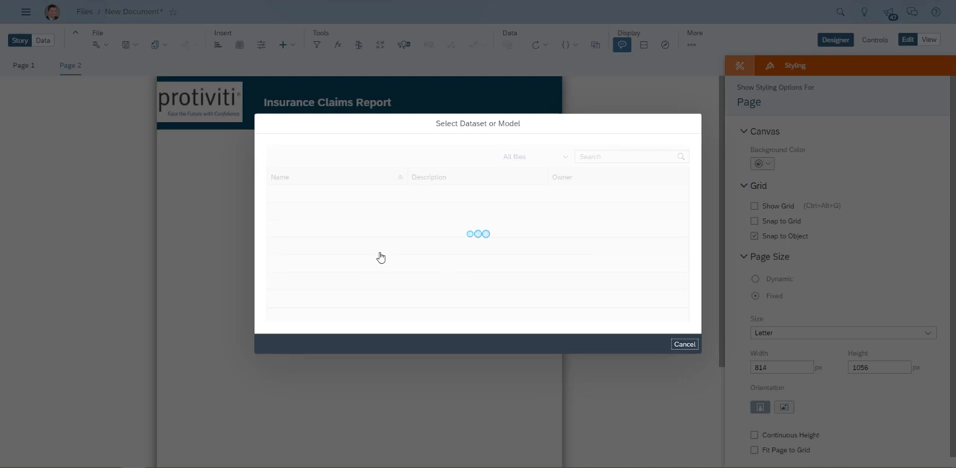
{"action": "scroll", "coordinate": [367, 246], "scroll_direction": "down", "scroll_amount": 3}
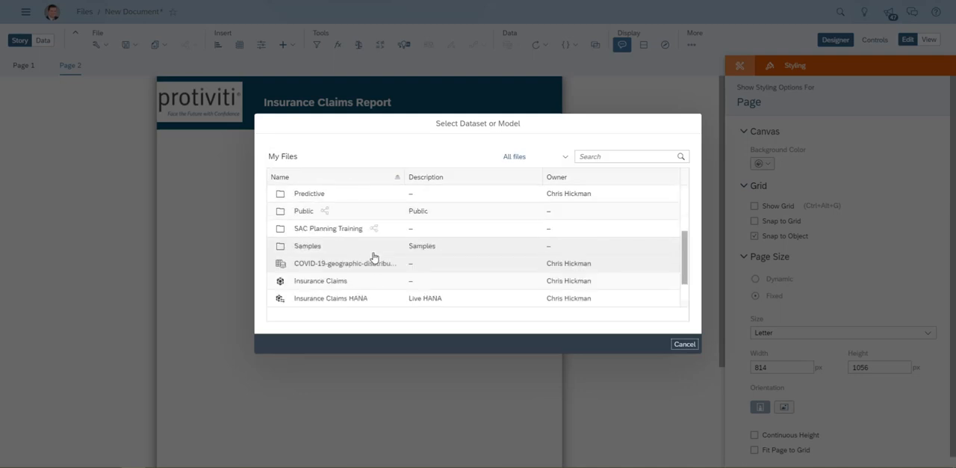
{"action": "scroll", "coordinate": [374, 256], "scroll_direction": "down", "scroll_amount": 2}
{"action": "left_click", "coordinate": [334, 249]}
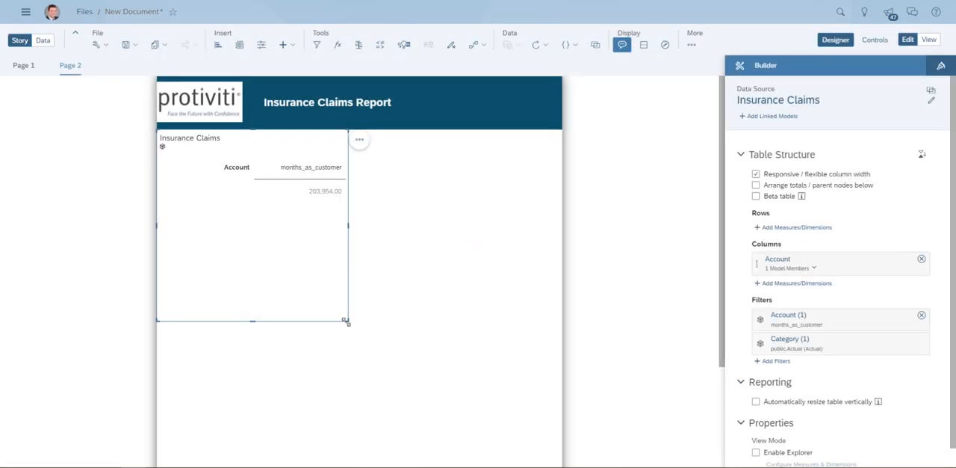
{"action": "left_click_drag", "start_coordinate": [345, 320], "coordinate": [558, 298]}
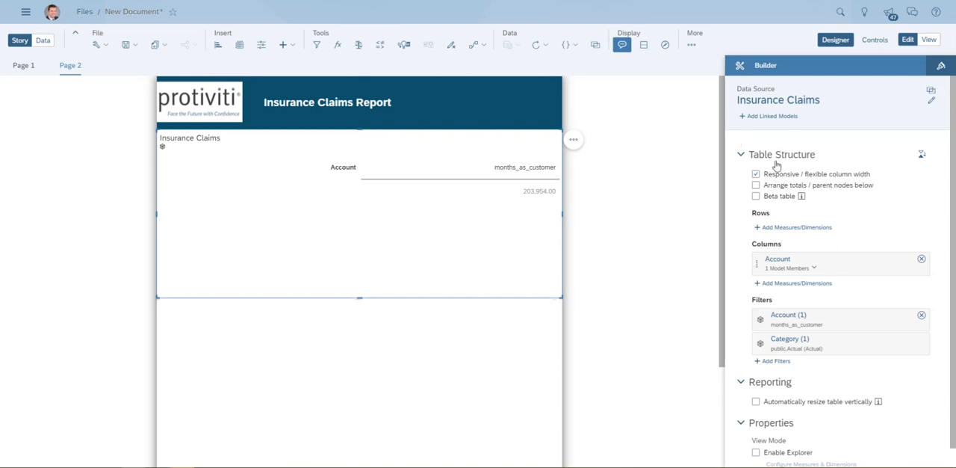
- Add the incident_state, incident_city and incident_date dimensions to the table's rows
{"action": "left_click", "coordinate": [792, 227]}
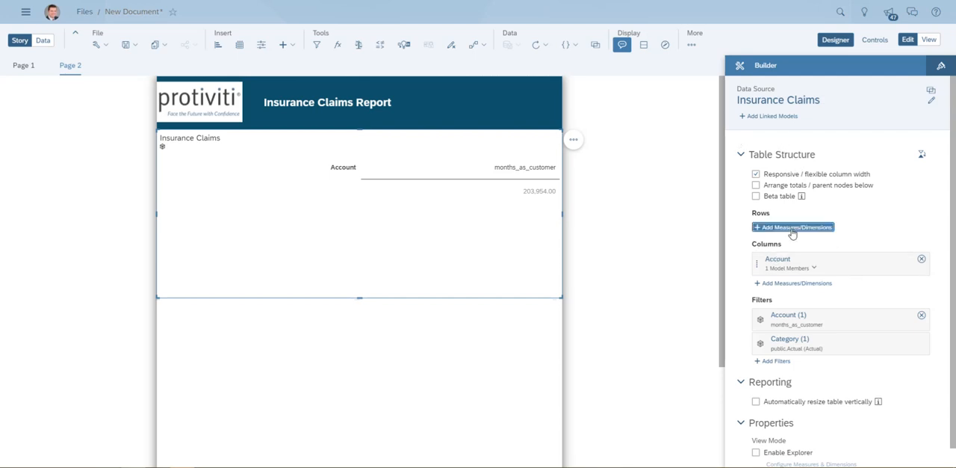
{"action": "scroll", "coordinate": [806, 313], "scroll_direction": "down", "scroll_amount": 3}
{"action": "scroll", "coordinate": [807, 315], "scroll_direction": "down", "scroll_amount": 3}
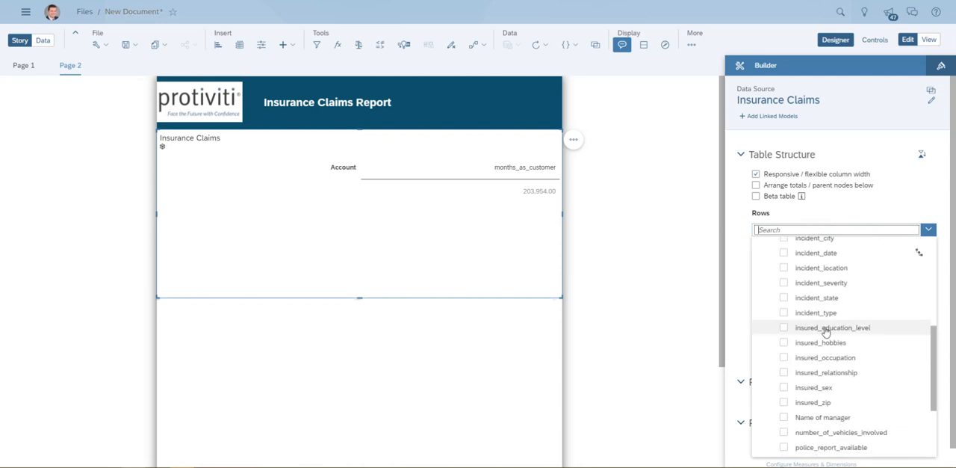
{"action": "left_click", "coordinate": [784, 298]}
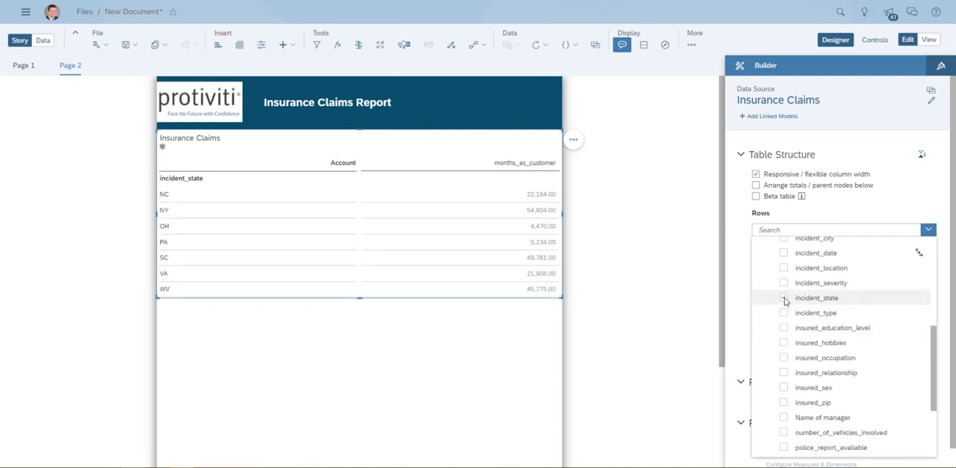
{"action": "left_click", "coordinate": [785, 240]}
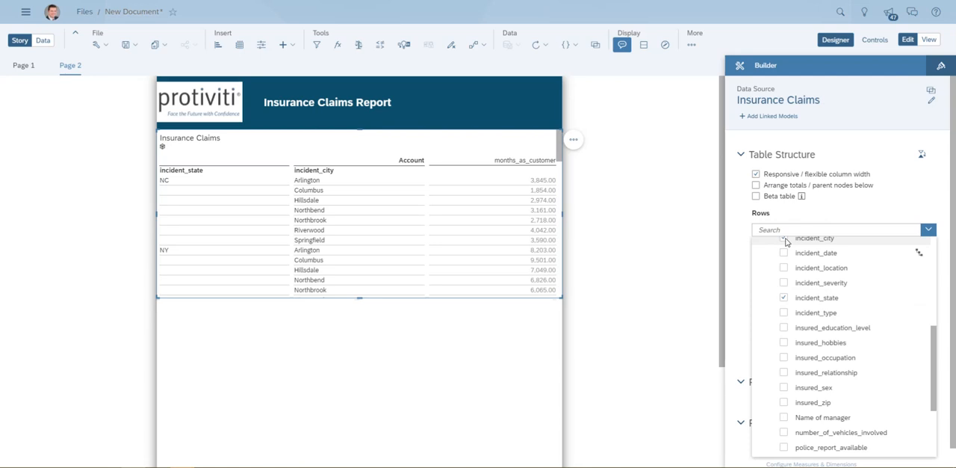
{"action": "scroll", "coordinate": [853, 313], "scroll_direction": "down", "scroll_amount": 3}
{"action": "scroll", "coordinate": [867, 314], "scroll_direction": "up", "scroll_amount": 2}
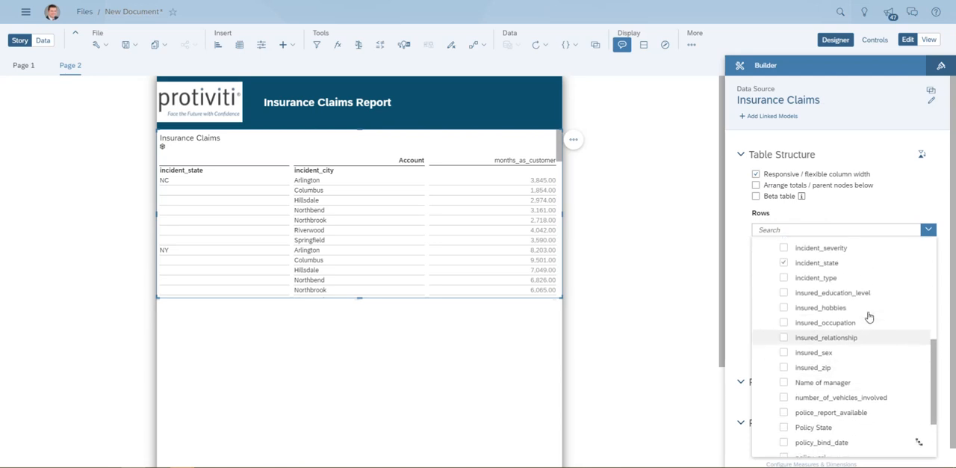
{"action": "scroll", "coordinate": [793, 295], "scroll_direction": "up", "scroll_amount": 3}
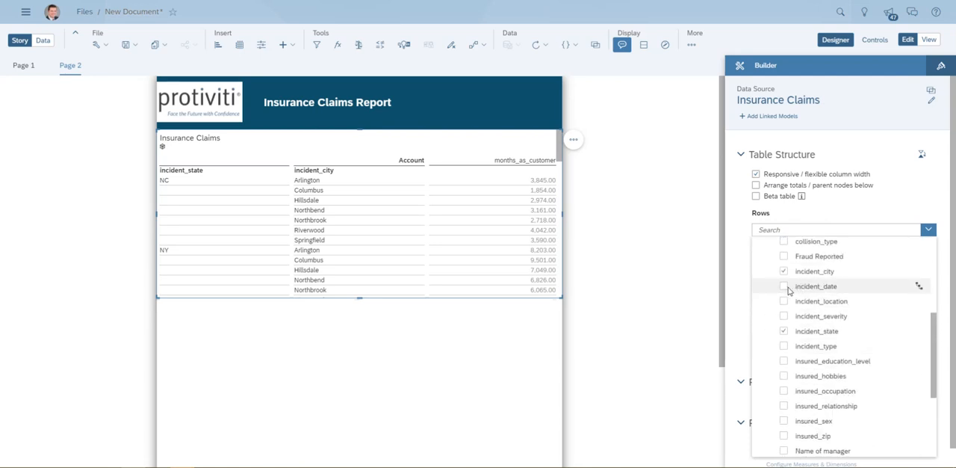
{"action": "left_click", "coordinate": [785, 287]}
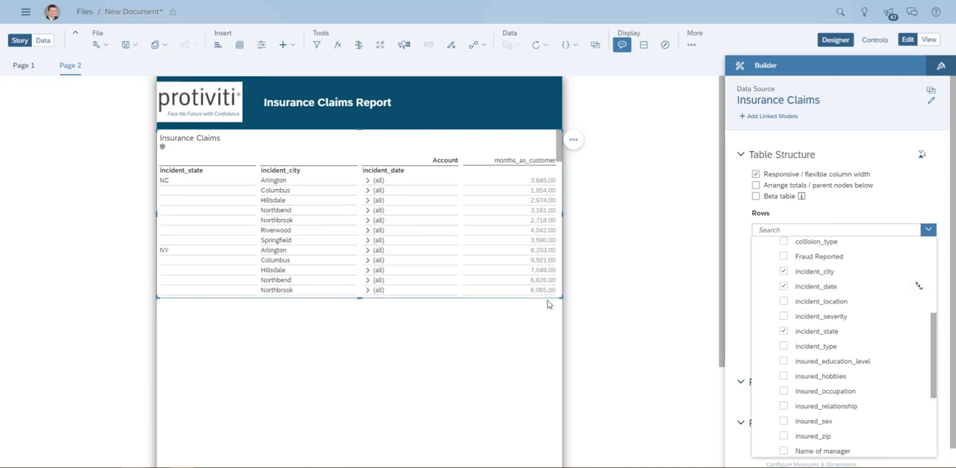
{"action": "left_click", "coordinate": [559, 236]}
- Extend the table's lower edge further down the page and turn on automatic vertical resizing for it
{"action": "scroll", "coordinate": [560, 238], "scroll_direction": "down", "scroll_amount": 5}
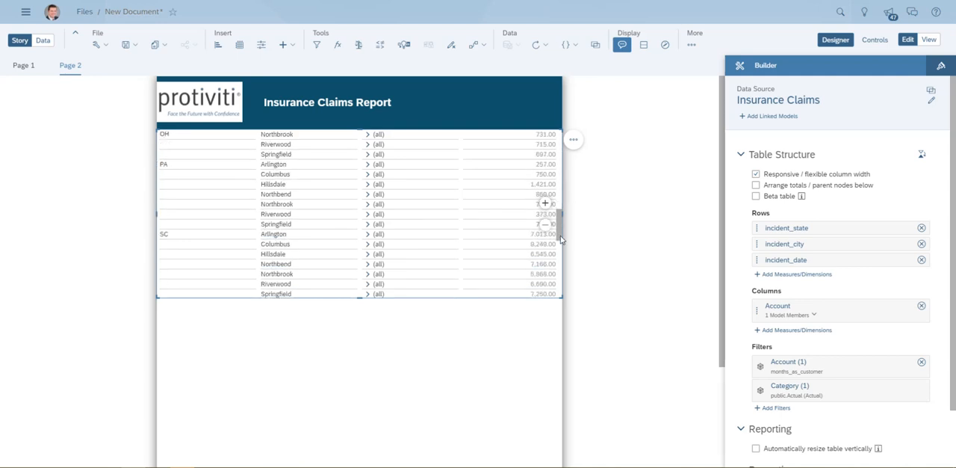
{"action": "left_click_drag", "start_coordinate": [560, 237], "coordinate": [566, 291]}
{"action": "left_click", "coordinate": [430, 288]}
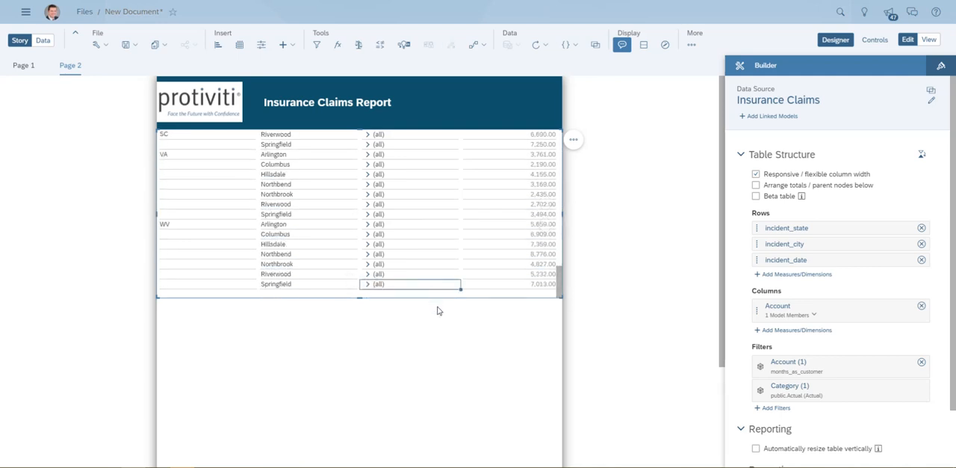
{"action": "scroll", "coordinate": [424, 240], "scroll_direction": "down", "scroll_amount": 3}
{"action": "scroll", "coordinate": [386, 206], "scroll_direction": "up", "scroll_amount": 4}
{"action": "left_click_drag", "start_coordinate": [359, 291], "coordinate": [374, 393]}
{"action": "scroll", "coordinate": [398, 291], "scroll_direction": "up", "scroll_amount": 5}
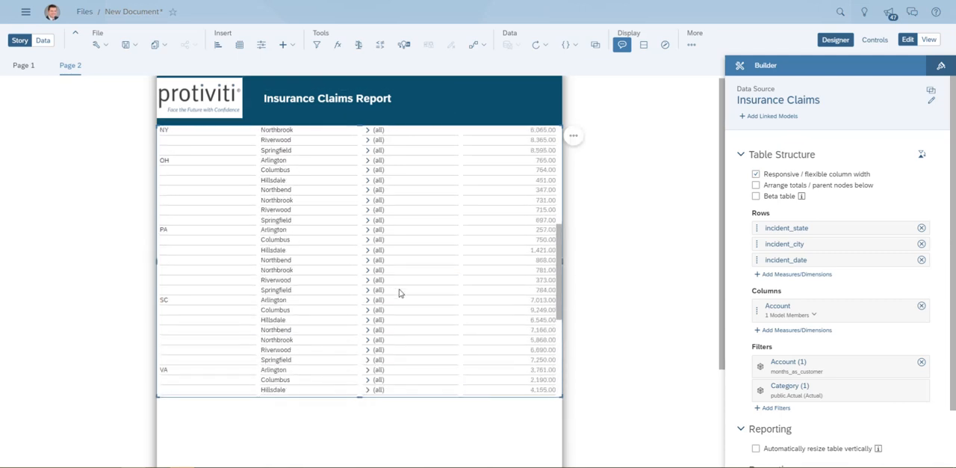
{"action": "scroll", "coordinate": [399, 292], "scroll_direction": "up", "scroll_amount": 3}
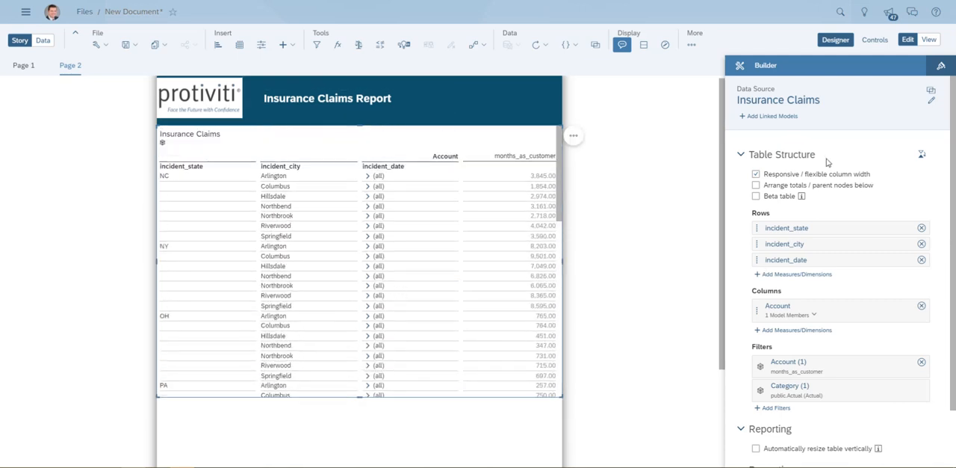
{"action": "scroll", "coordinate": [887, 366], "scroll_direction": "down", "scroll_amount": 2}
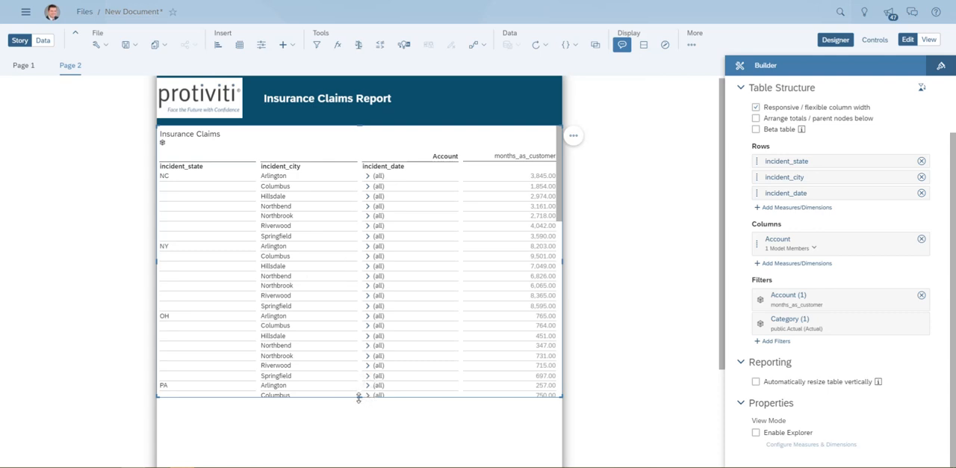
{"action": "left_click", "coordinate": [756, 382]}
- Save the story in My Files under the name "Insurance Transactions"
{"action": "left_click", "coordinate": [127, 47]}
{"action": "left_click", "coordinate": [136, 62]}
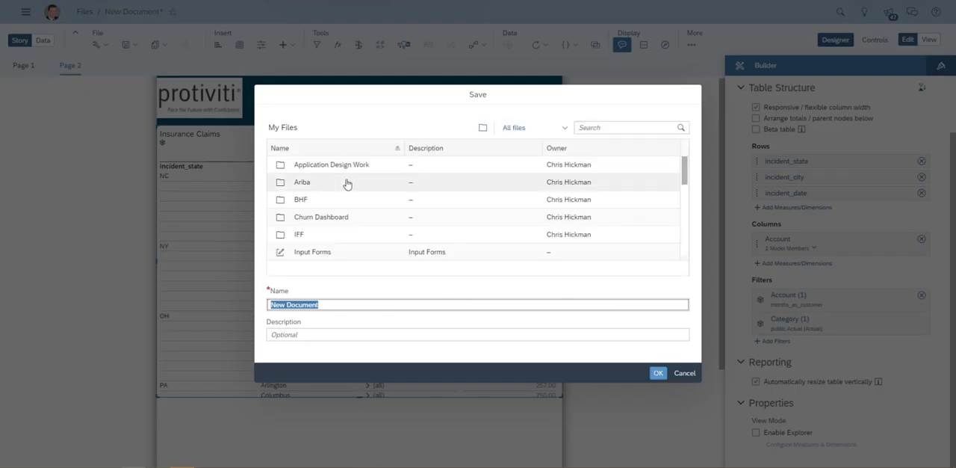
{"action": "type", "text": "Insurance Transactions"}
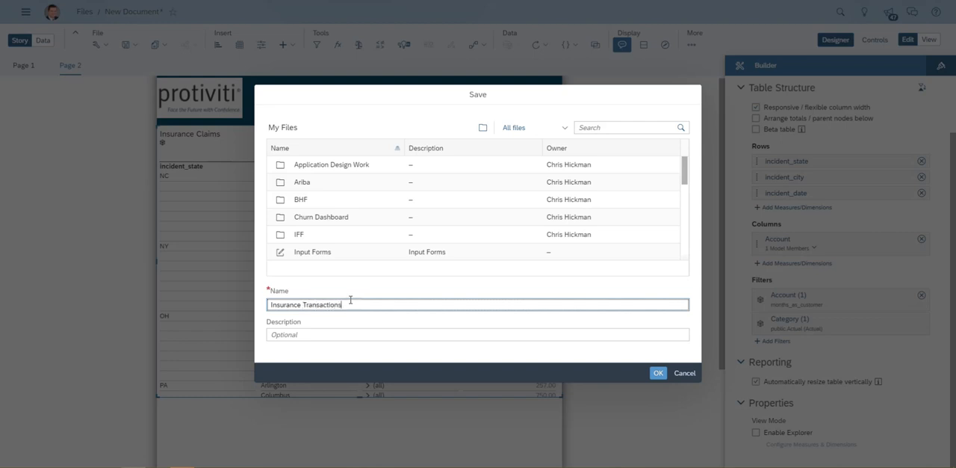
{"action": "left_click", "coordinate": [657, 374]}
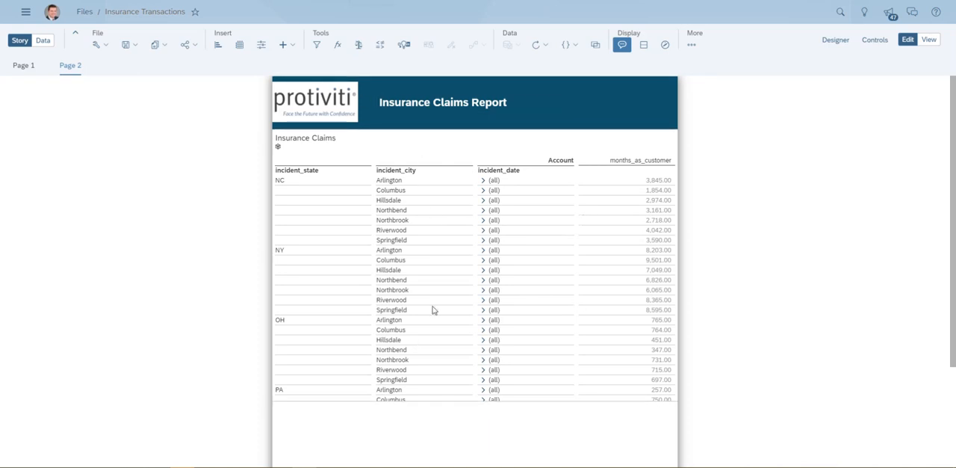
- Switch the story to view mode and check how the claims table continues on the report's second generated page
{"action": "scroll", "coordinate": [436, 309], "scroll_direction": "down", "scroll_amount": 3}
{"action": "scroll", "coordinate": [436, 309], "scroll_direction": "up", "scroll_amount": 3}
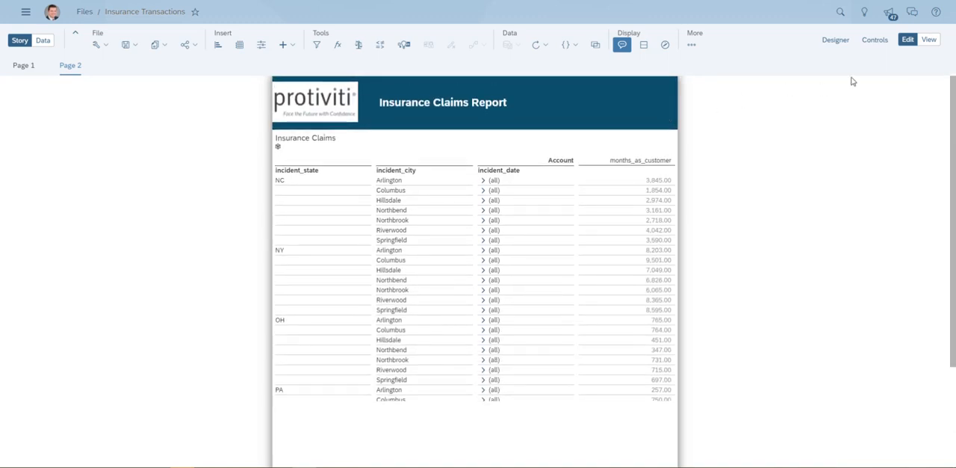
{"action": "left_click", "coordinate": [930, 42]}
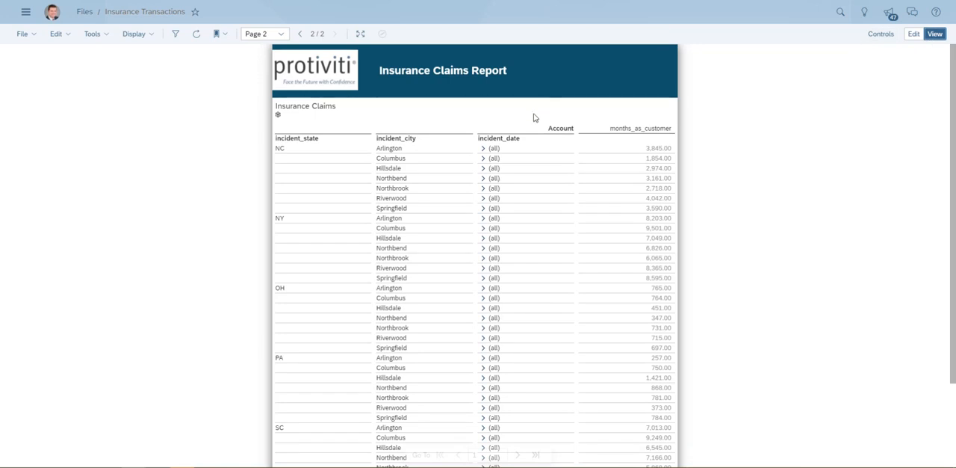
{"action": "scroll", "coordinate": [544, 302], "scroll_direction": "down", "scroll_amount": 3}
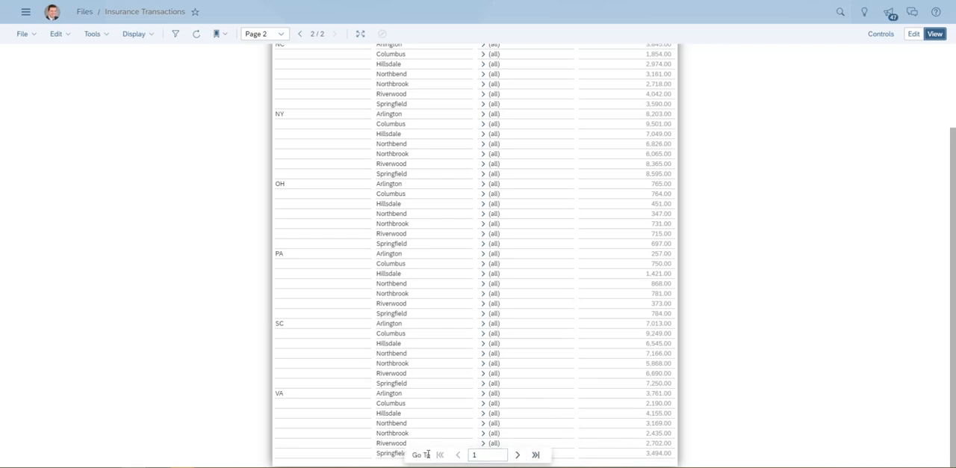
{"action": "left_click", "coordinate": [518, 455]}
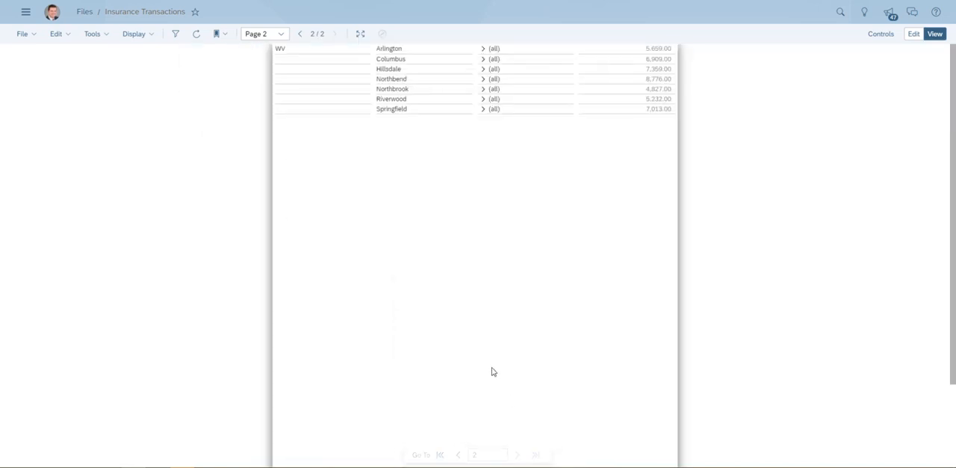
{"action": "left_click", "coordinate": [441, 90]}
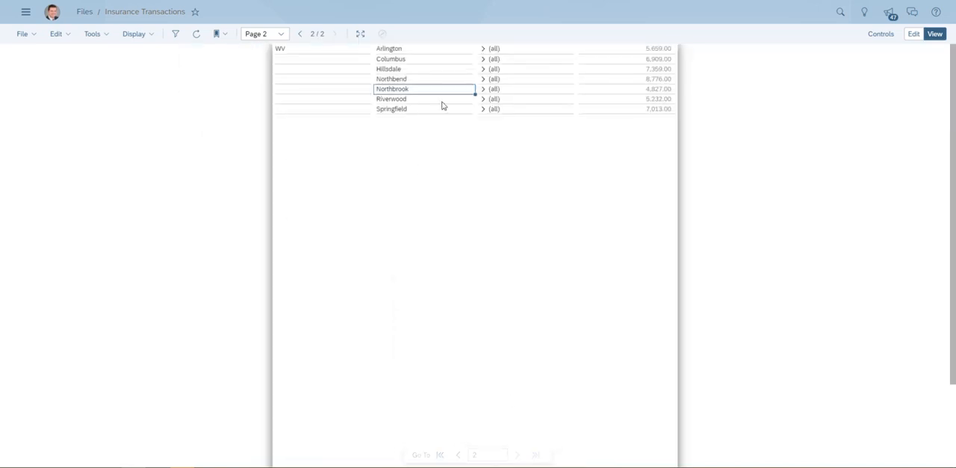
- Expand the incident_date hierarchy for Springfield in WV and return to the report's first generated page
{"action": "left_click", "coordinate": [483, 110]}
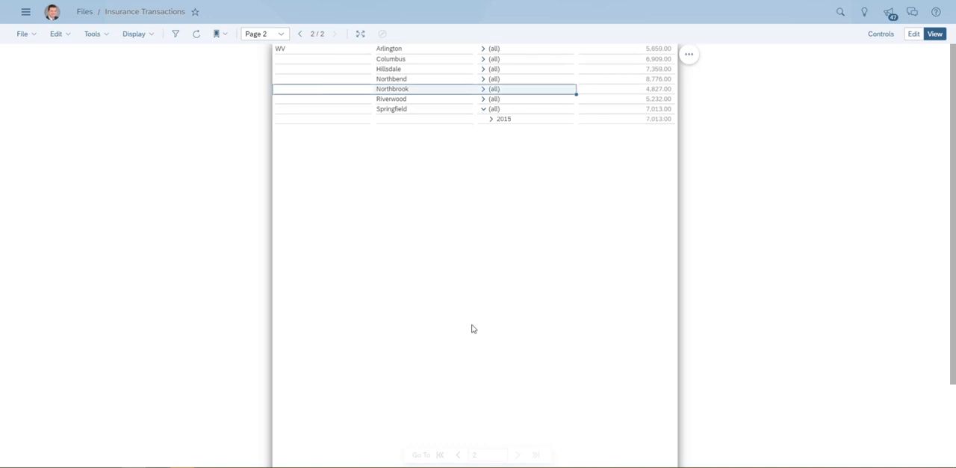
{"action": "left_click", "coordinate": [440, 454]}
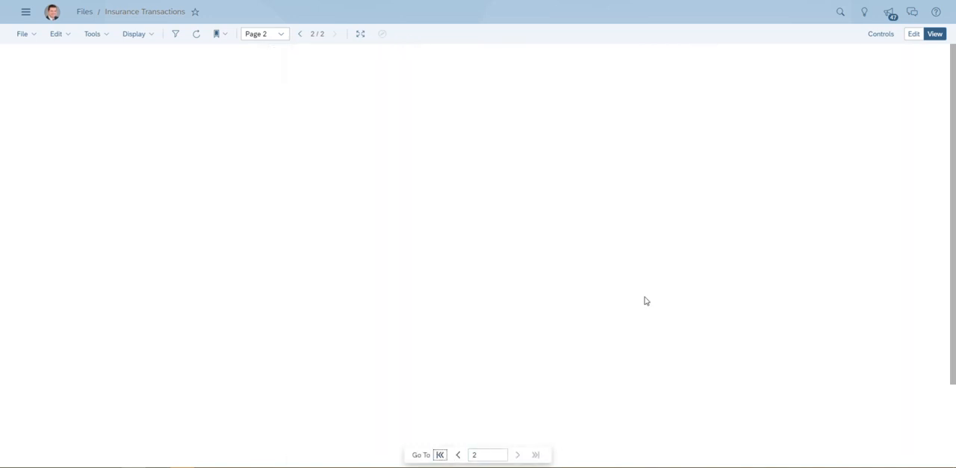
- Return to edit mode and change the hierarchy of the table's incident_date dimension so the rows list individual dates
{"action": "left_click", "coordinate": [913, 33]}
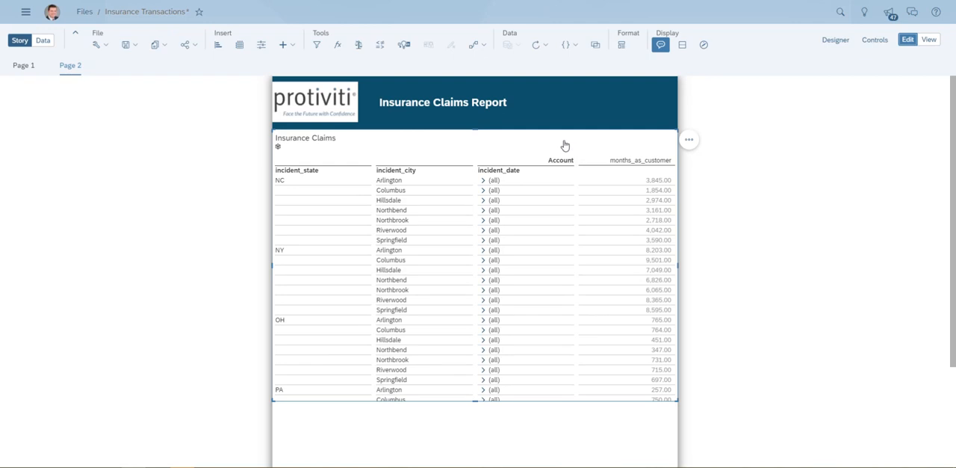
{"action": "right_click", "coordinate": [513, 174]}
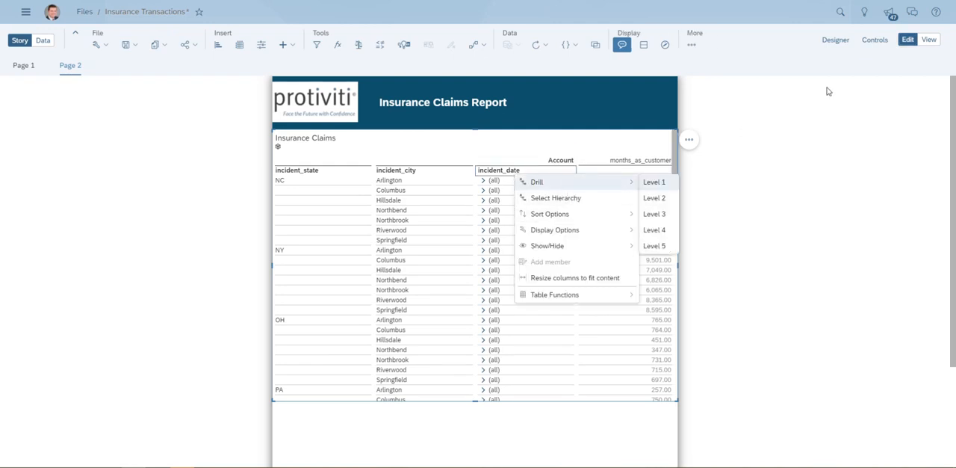
{"action": "left_click", "coordinate": [834, 46]}
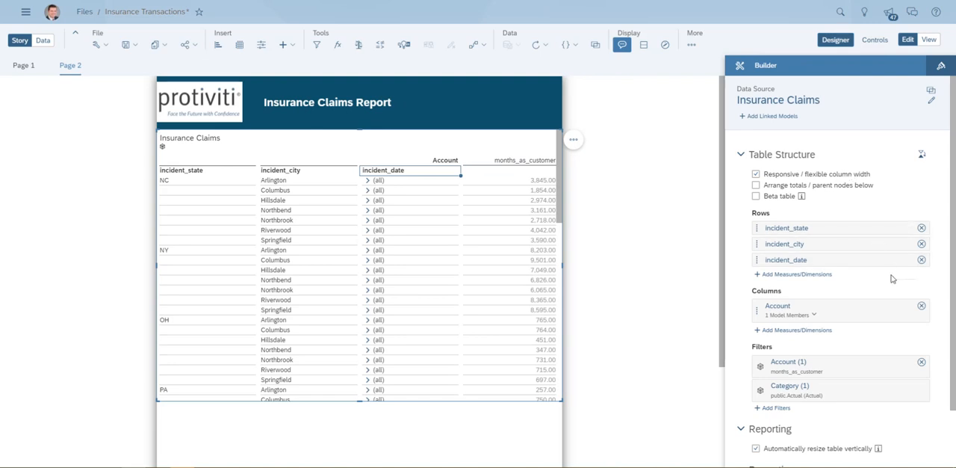
{"action": "left_click", "coordinate": [888, 260]}
{"action": "left_click", "coordinate": [860, 274]}
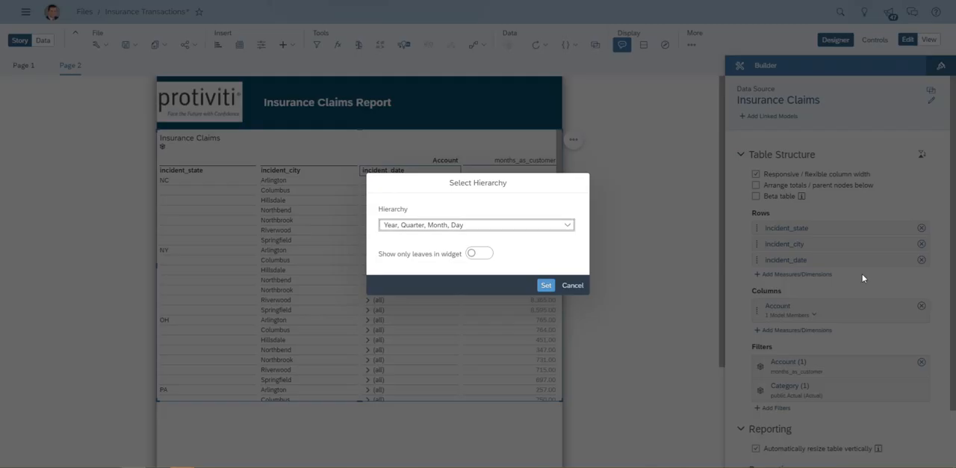
{"action": "left_click", "coordinate": [568, 224]}
{"action": "left_click", "coordinate": [434, 244]}
{"action": "left_click", "coordinate": [546, 286]}
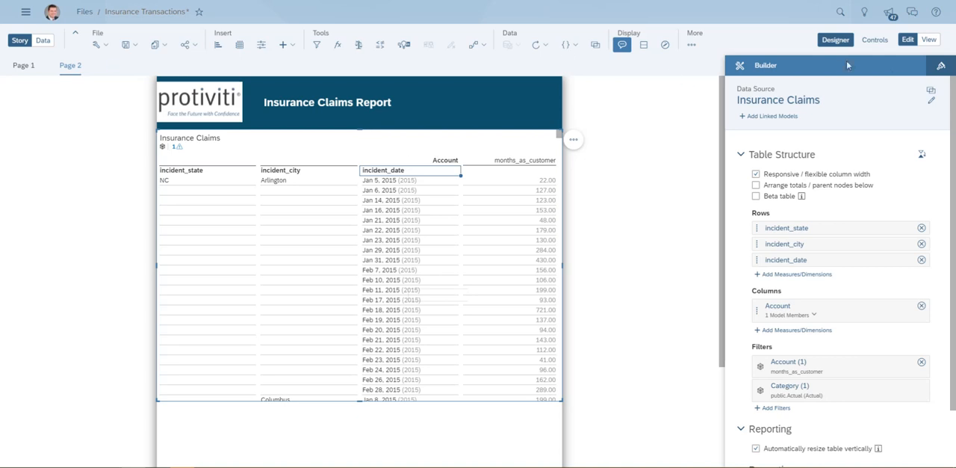
- Change the table's Account filter from months_as_customer to injury_claim, property_claim, vehicle_claim and Total Claim Amount
{"action": "left_click", "coordinate": [511, 161]}
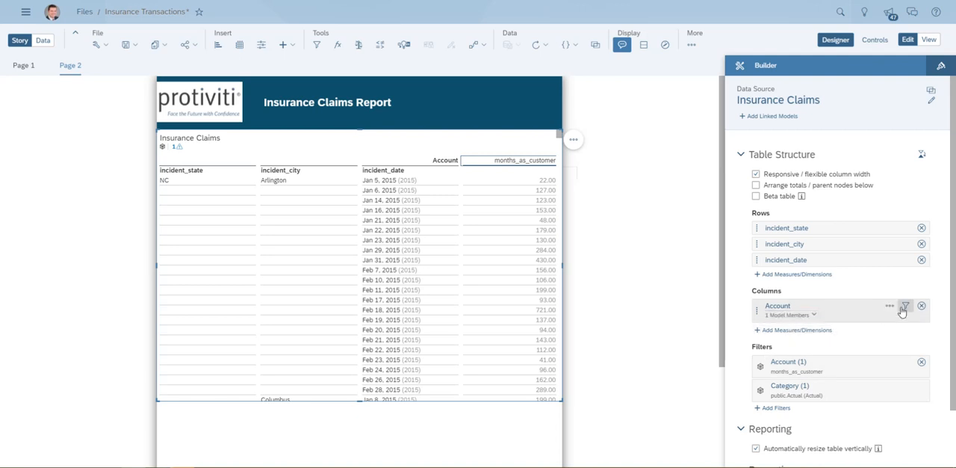
{"action": "left_click", "coordinate": [901, 307]}
{"action": "left_click", "coordinate": [268, 221]}
{"action": "scroll", "coordinate": [367, 233], "scroll_direction": "down", "scroll_amount": 2}
{"action": "scroll", "coordinate": [367, 234], "scroll_direction": "down", "scroll_amount": 1}
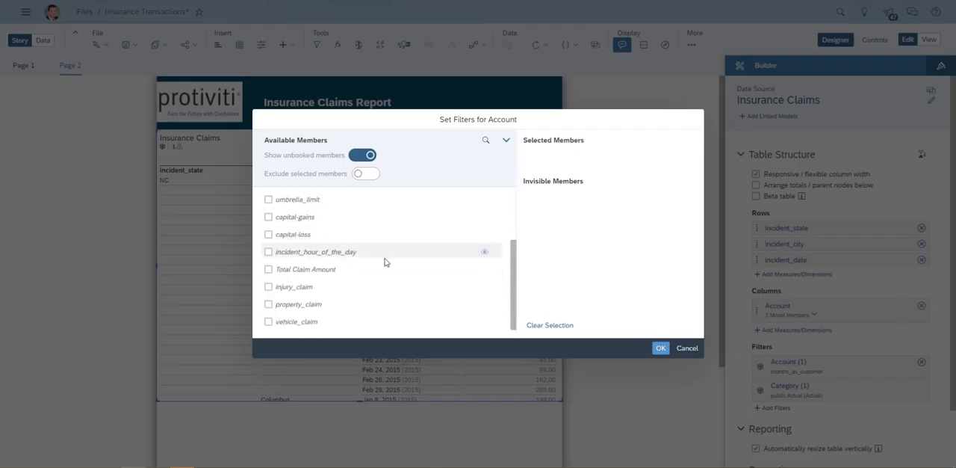
{"action": "left_click", "coordinate": [269, 286]}
{"action": "left_click", "coordinate": [268, 304]}
{"action": "left_click", "coordinate": [268, 321]}
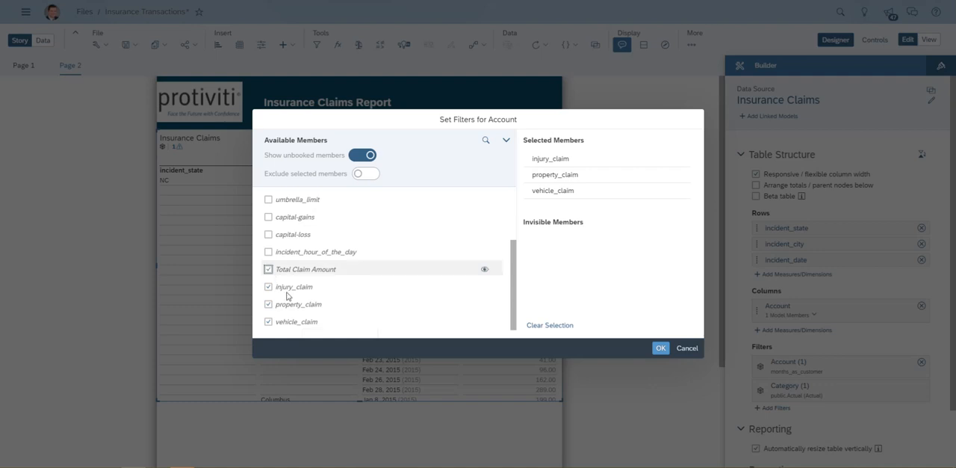
{"action": "left_click", "coordinate": [269, 269]}
{"action": "left_click", "coordinate": [661, 352]}
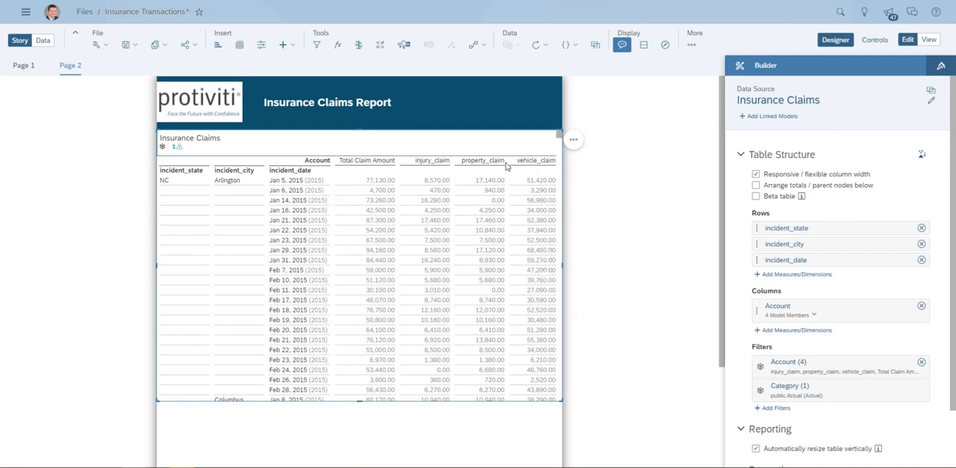
- Switch to view mode and page through the claims report to its last generated page, ending back on the first
{"action": "left_click", "coordinate": [928, 40]}
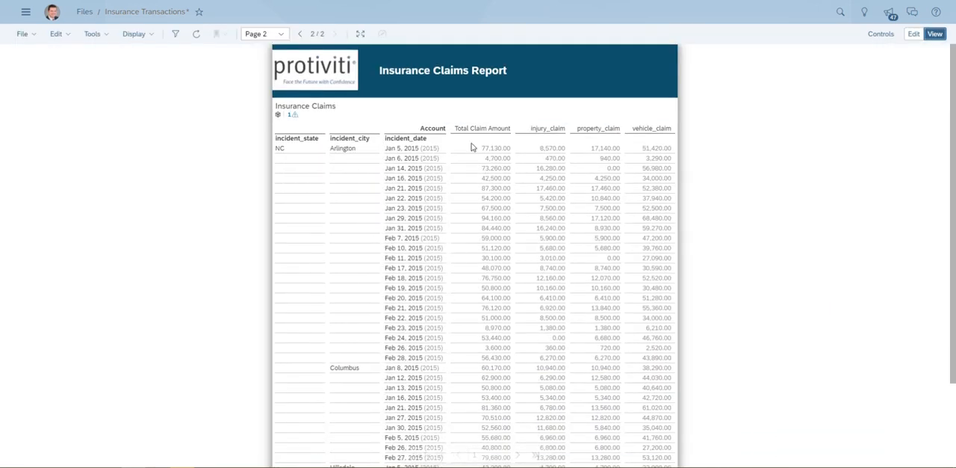
{"action": "scroll", "coordinate": [495, 387], "scroll_direction": "down", "scroll_amount": 3}
{"action": "scroll", "coordinate": [499, 386], "scroll_direction": "up", "scroll_amount": 3}
{"action": "left_click", "coordinate": [536, 382]}
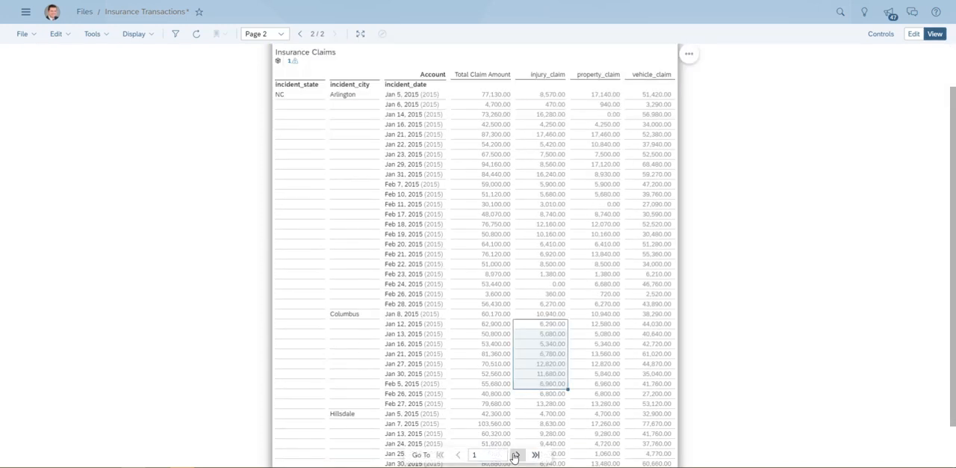
{"action": "left_click", "coordinate": [515, 455]}
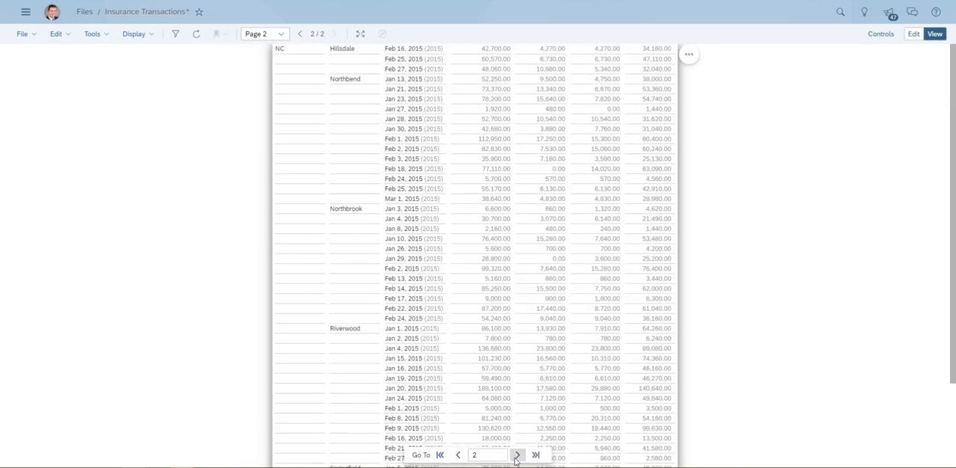
{"action": "left_click", "coordinate": [518, 455]}
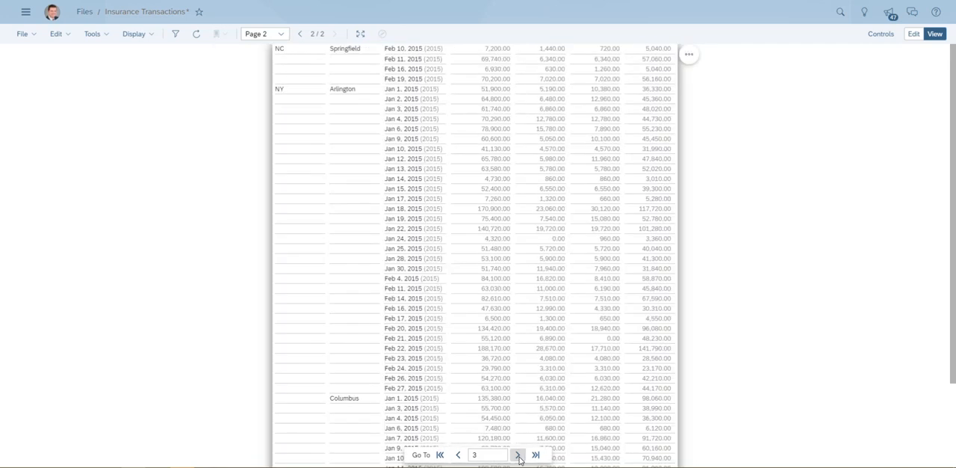
{"action": "left_click", "coordinate": [518, 455]}
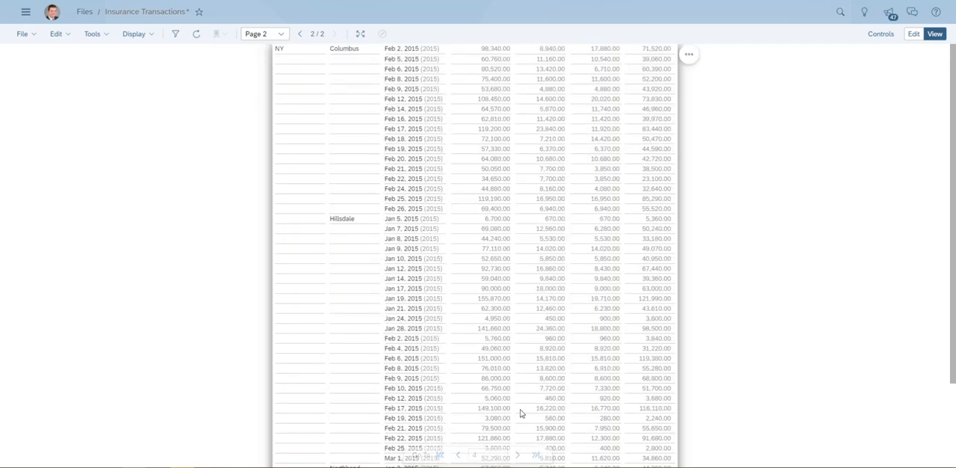
{"action": "left_click", "coordinate": [536, 455]}
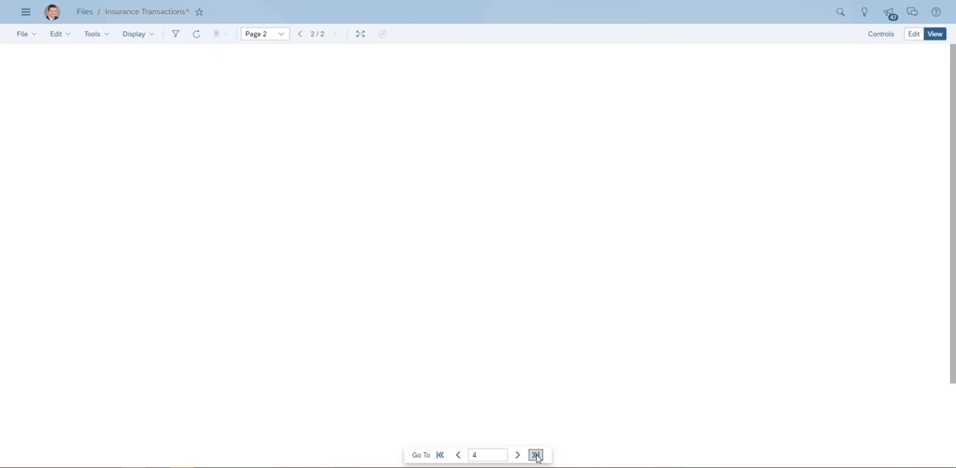
{"action": "scroll", "coordinate": [548, 415], "scroll_direction": "down", "scroll_amount": 3}
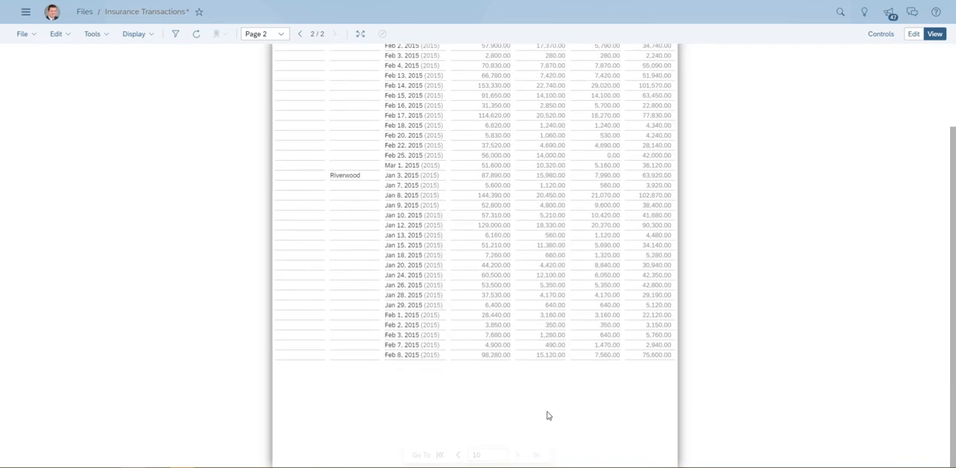
{"action": "left_click", "coordinate": [440, 454]}
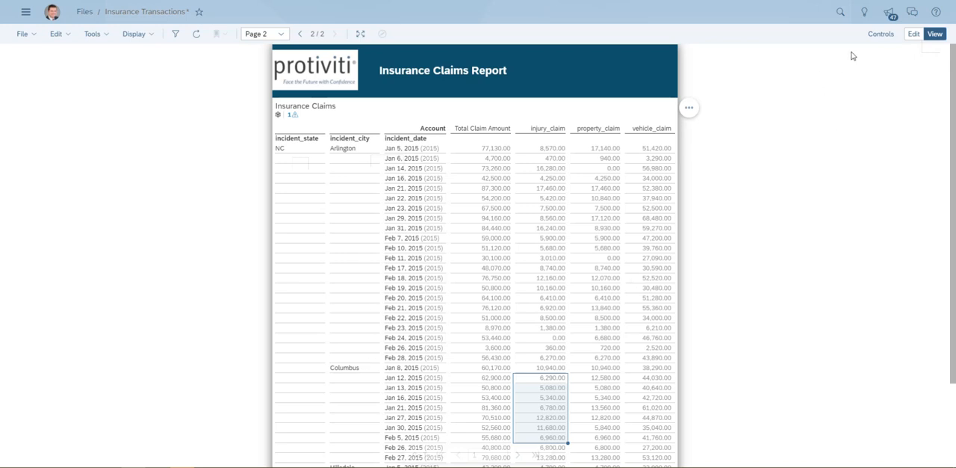
- Return to edit mode and show totals for the incident_state row dimension
{"action": "left_click", "coordinate": [914, 34]}
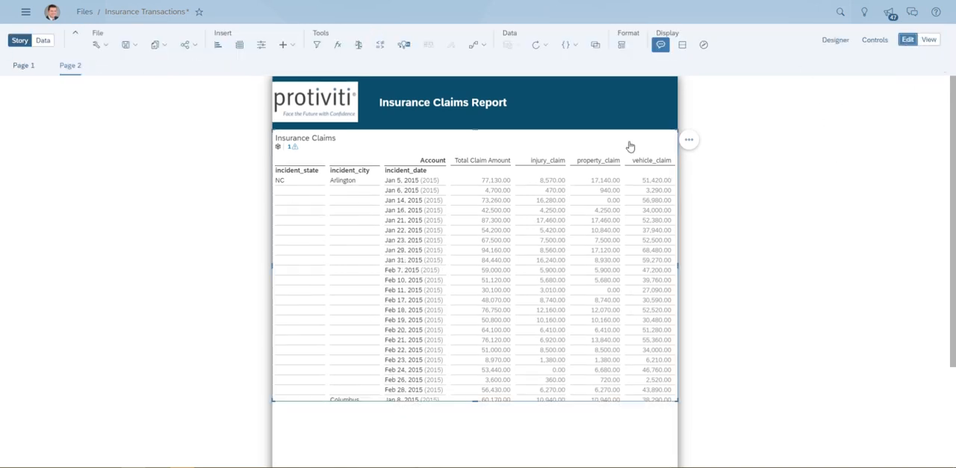
{"action": "left_click", "coordinate": [835, 39]}
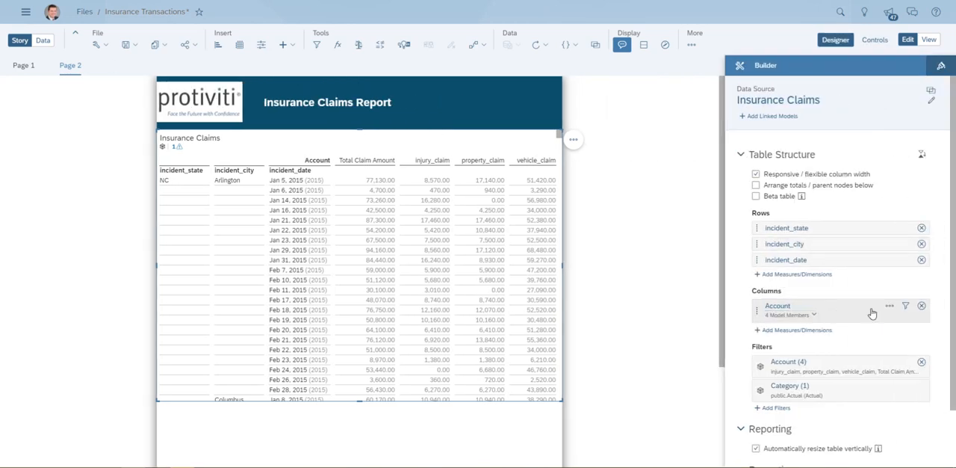
{"action": "left_click", "coordinate": [889, 228]}
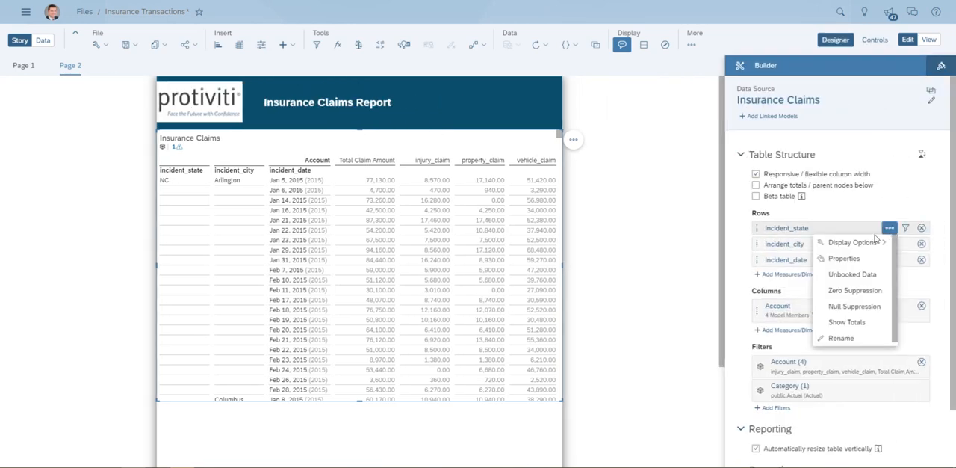
{"action": "left_click", "coordinate": [844, 324]}
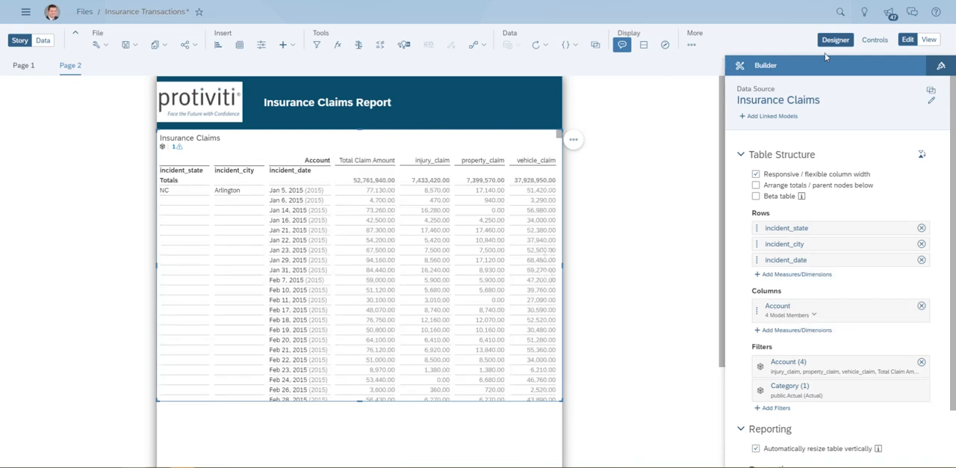
- Check in view mode the Totals row on the first generated page and how the rows continue through page 4
{"action": "left_click", "coordinate": [933, 42]}
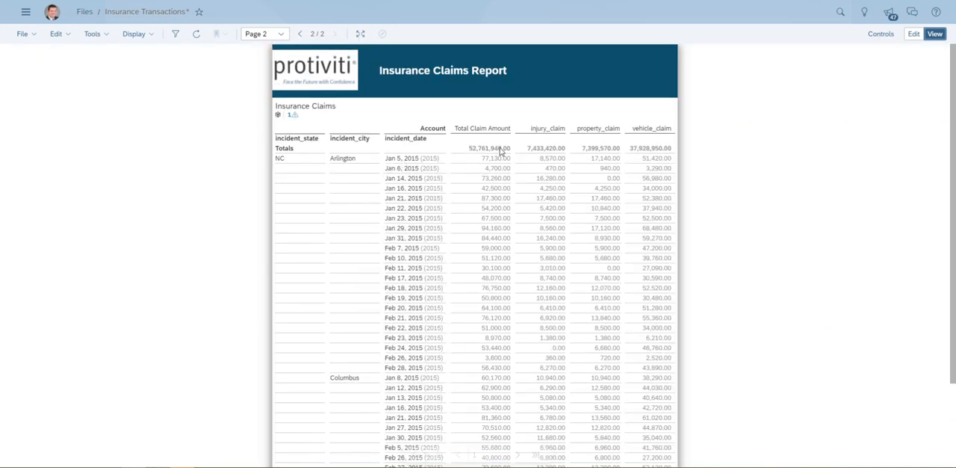
{"action": "left_click", "coordinate": [501, 148]}
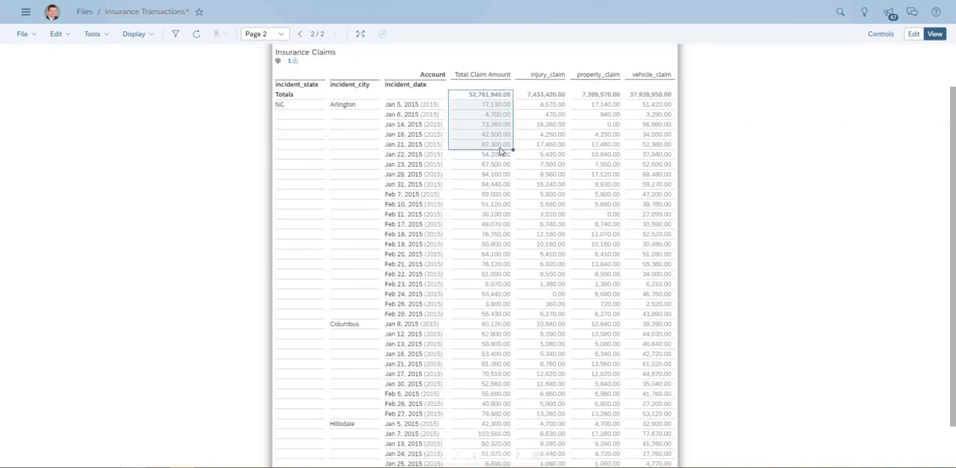
{"action": "left_click", "coordinate": [501, 95]}
{"action": "scroll", "coordinate": [634, 248], "scroll_direction": "down", "scroll_amount": 2}
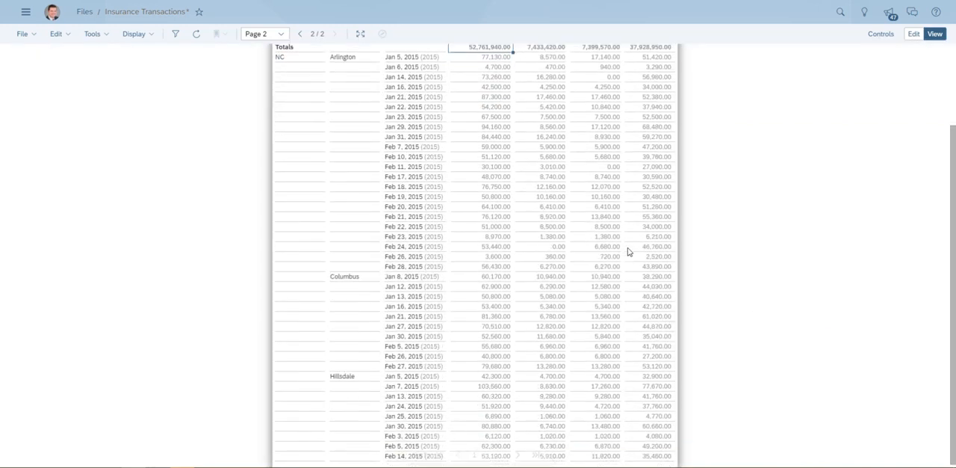
{"action": "scroll", "coordinate": [596, 326], "scroll_direction": "up", "scroll_amount": 4}
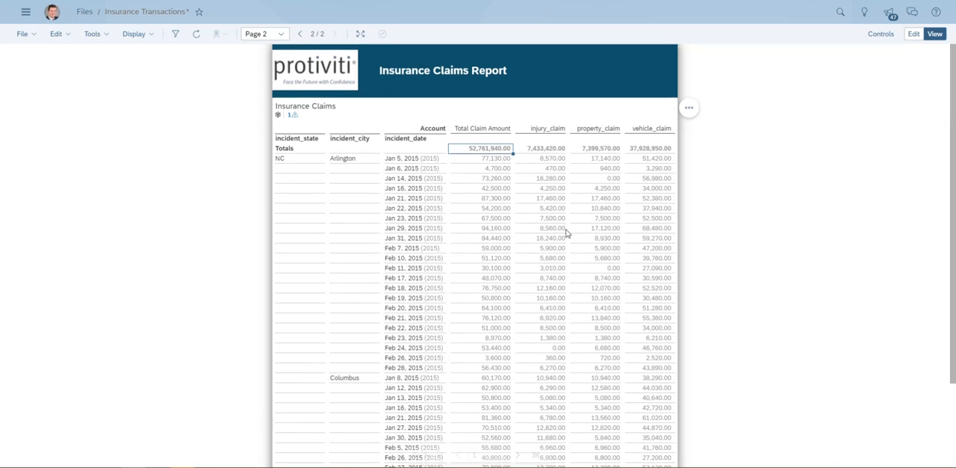
{"action": "scroll", "coordinate": [523, 231], "scroll_direction": "down", "scroll_amount": 3}
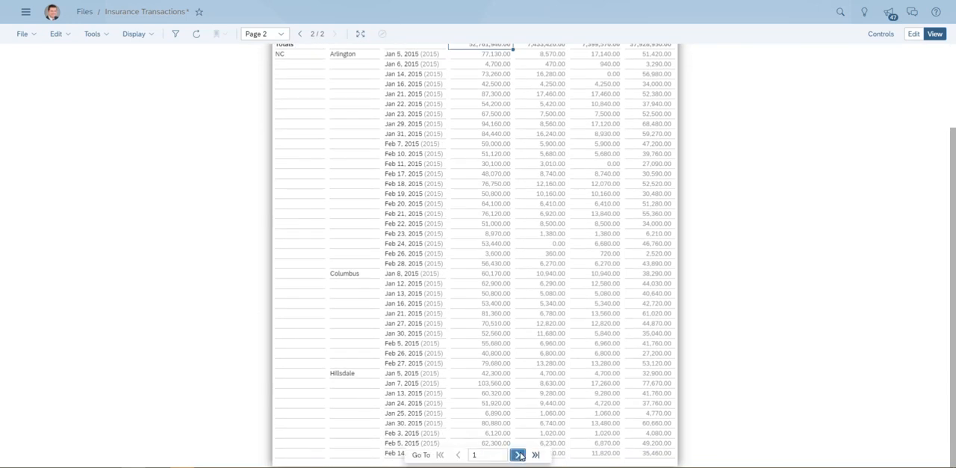
{"action": "left_click", "coordinate": [517, 454]}
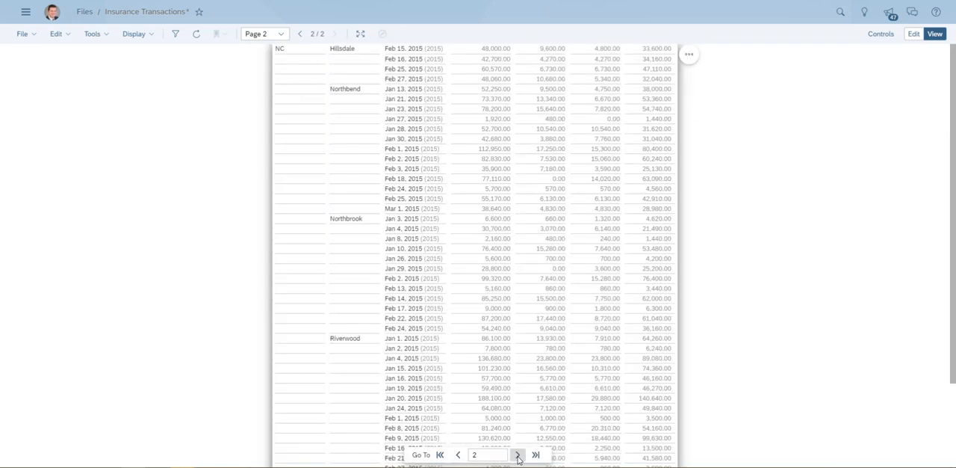
{"action": "left_click", "coordinate": [518, 454]}
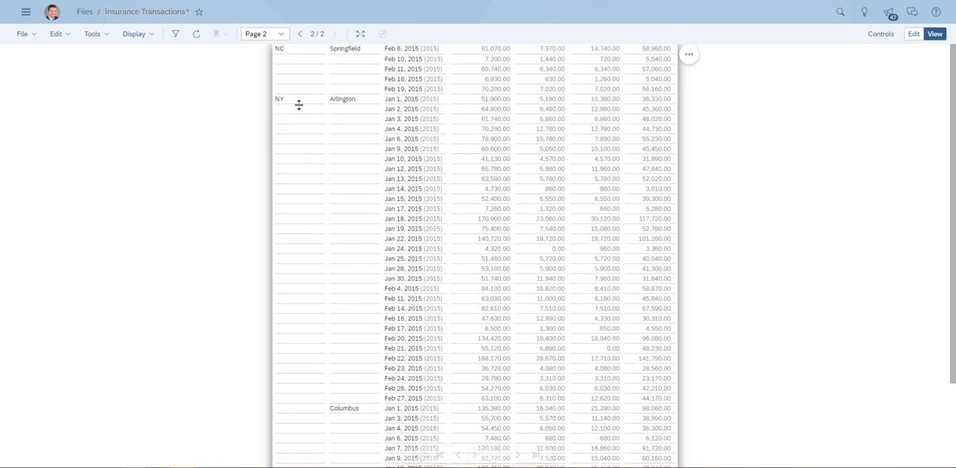
{"action": "scroll", "coordinate": [333, 239], "scroll_direction": "down", "scroll_amount": 3}
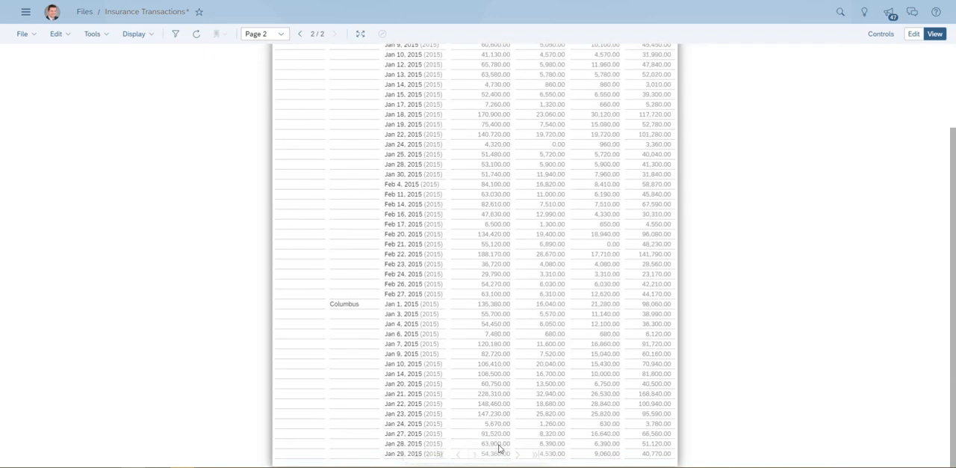
{"action": "left_click", "coordinate": [518, 454]}
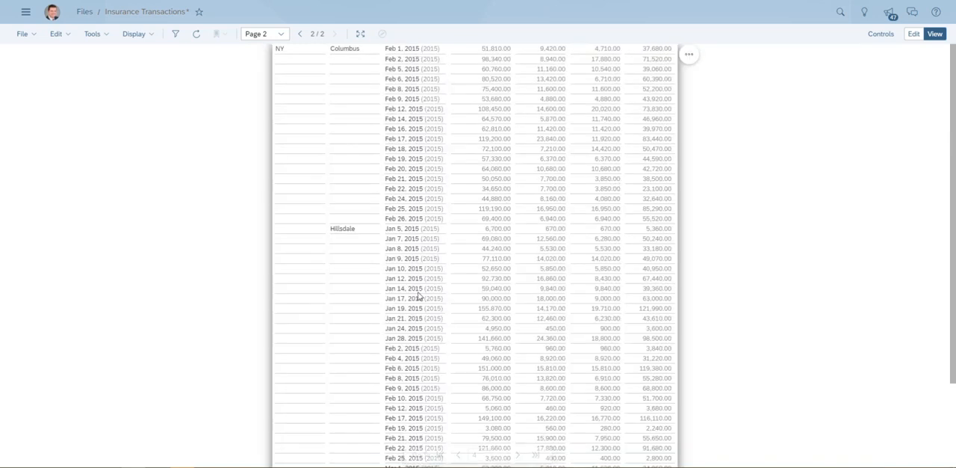
- Return to edit mode and export all pages of the story as a PDF without the appendix
{"action": "left_click", "coordinate": [935, 36]}
{"action": "left_click", "coordinate": [914, 35]}
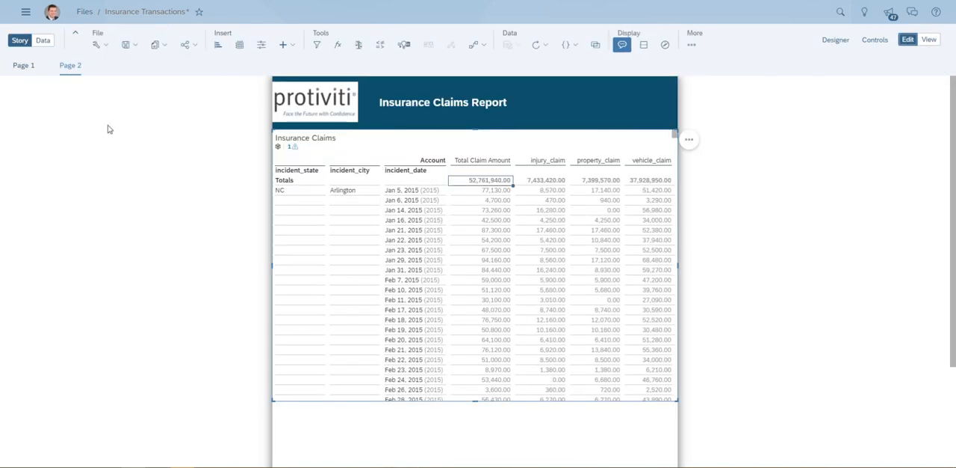
{"action": "left_click", "coordinate": [134, 46]}
{"action": "left_click", "coordinate": [145, 108]}
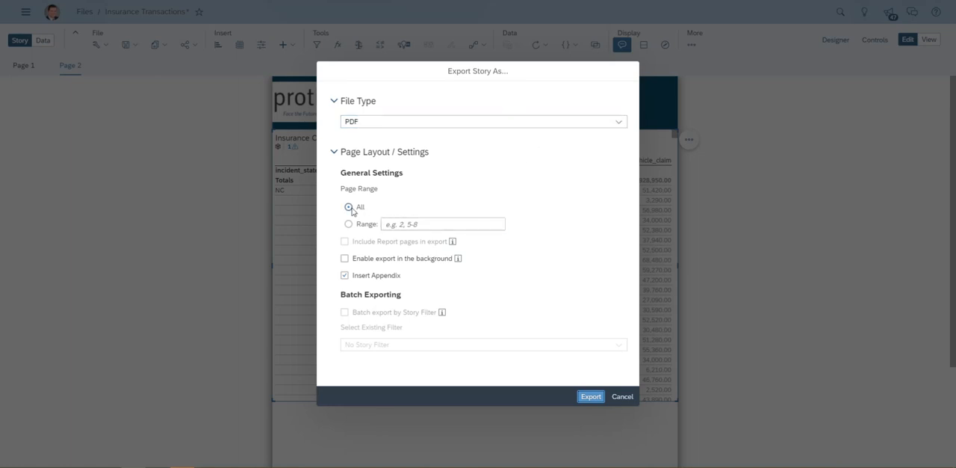
{"action": "left_click", "coordinate": [344, 276]}
{"action": "mouse_move", "coordinate": [455, 245]}
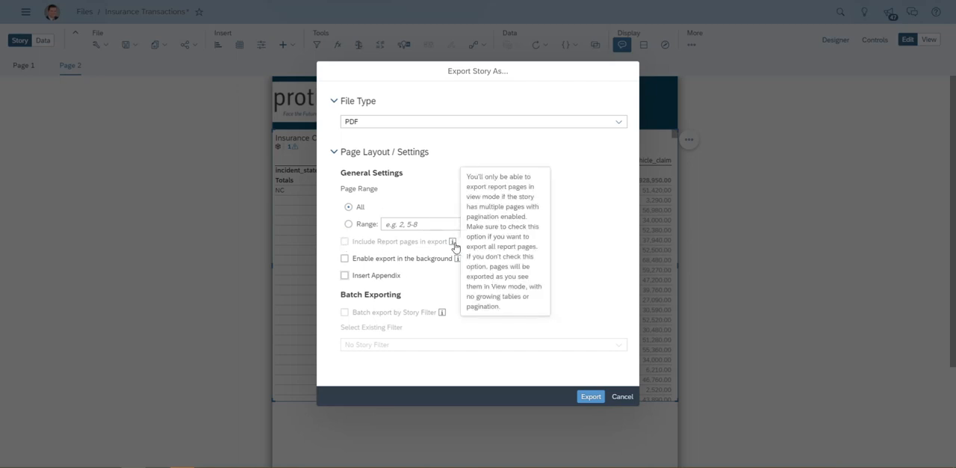
{"action": "left_click", "coordinate": [587, 398]}
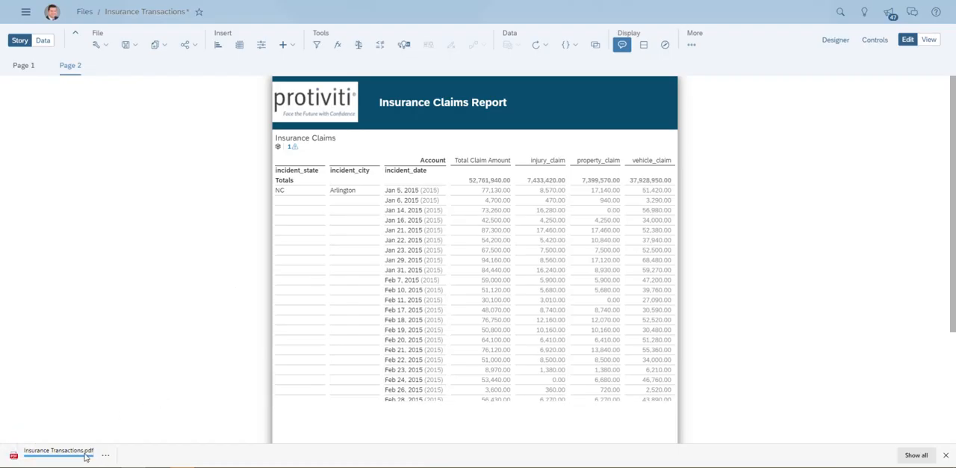
- Open the exported Insurance Transactions.pdf and look through its pages
{"action": "left_click", "coordinate": [84, 454]}
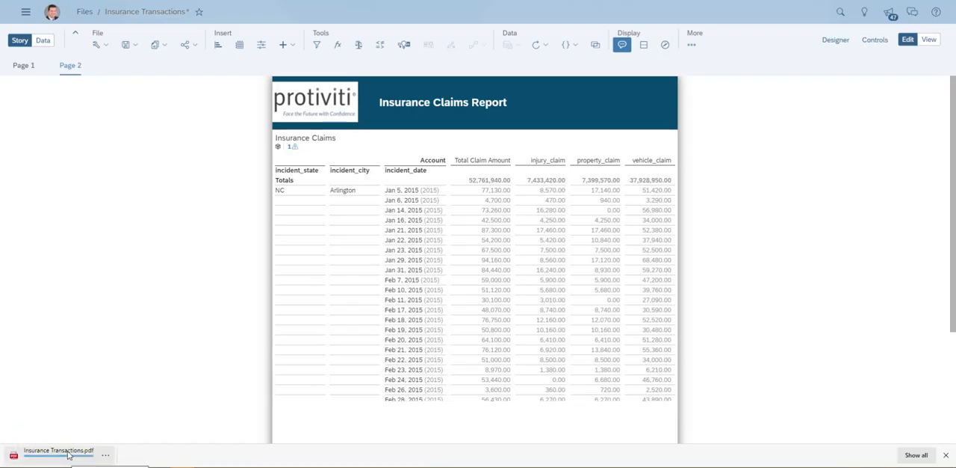
{"action": "scroll", "coordinate": [294, 290], "scroll_direction": "down", "scroll_amount": 5}
{"action": "scroll", "coordinate": [294, 290], "scroll_direction": "up", "scroll_amount": 5}
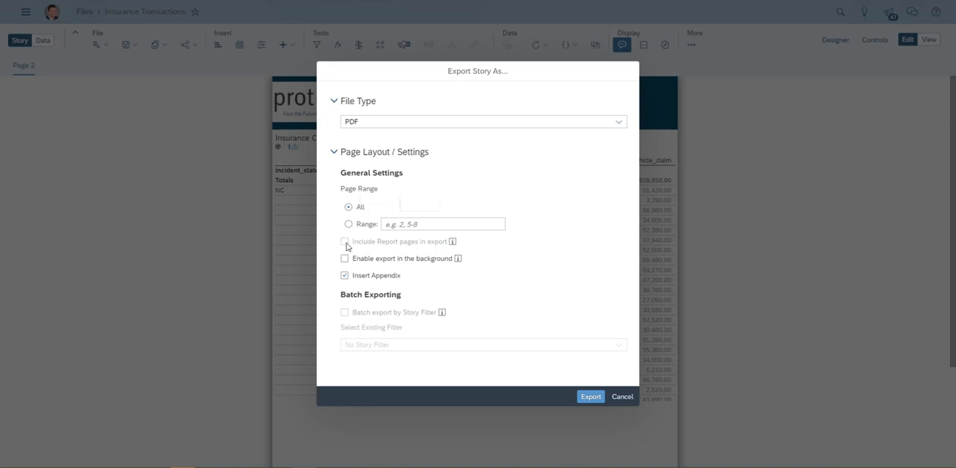
- Dismiss the export dialog, switch to view mode and export all pages as PDF with report pages included and no appendix
{"action": "left_click", "coordinate": [622, 397]}
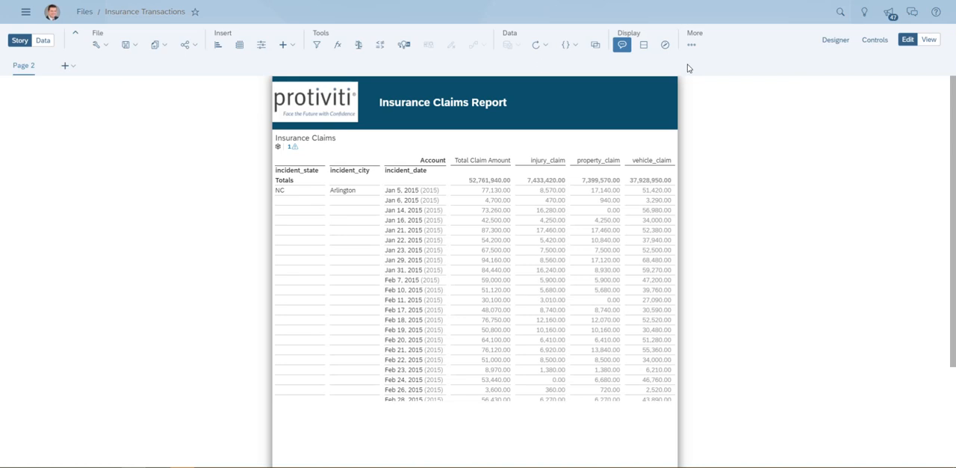
{"action": "left_click", "coordinate": [925, 43]}
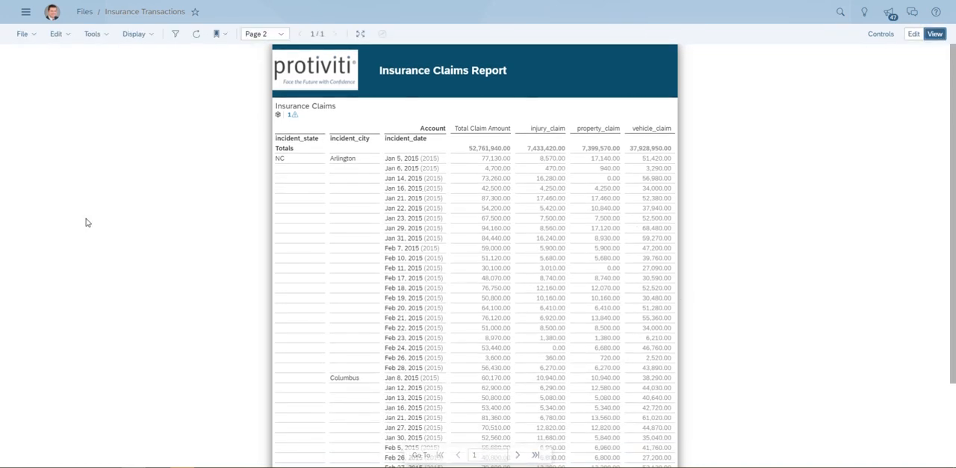
{"action": "left_click", "coordinate": [30, 35]}
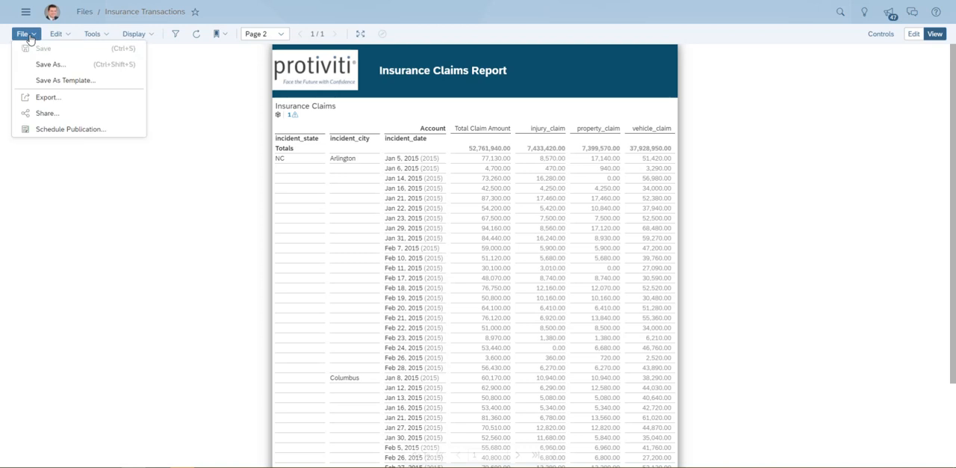
{"action": "left_click", "coordinate": [47, 97]}
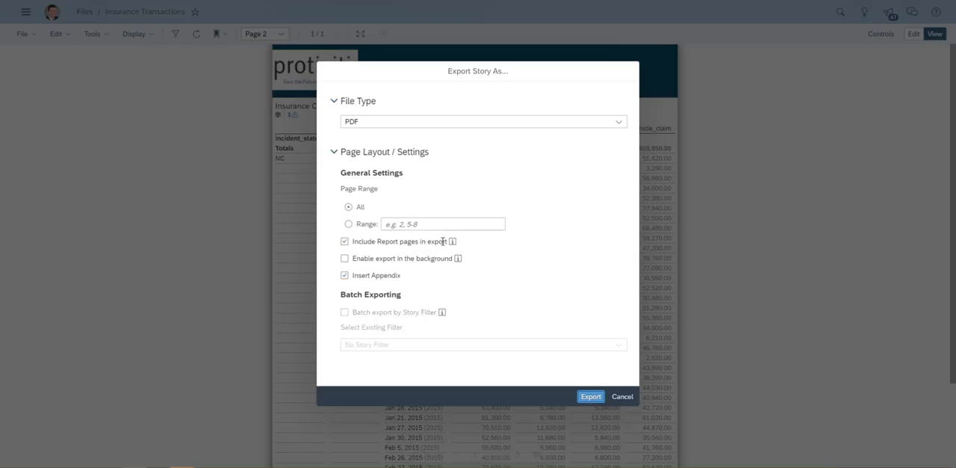
{"action": "left_click", "coordinate": [345, 275]}
{"action": "left_click", "coordinate": [590, 397]}
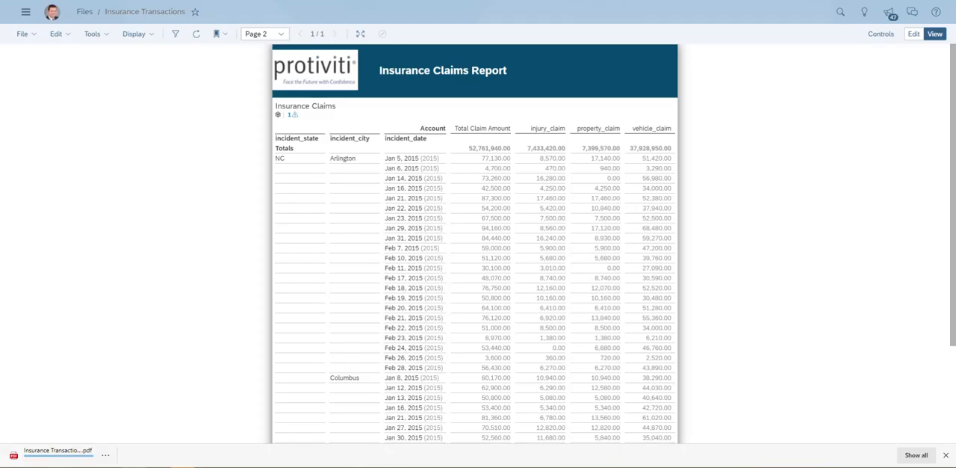
- Open the newly exported PDF and examine how the claims table runs from the first to the last page, ending back on page 1
{"action": "left_click", "coordinate": [37, 460]}
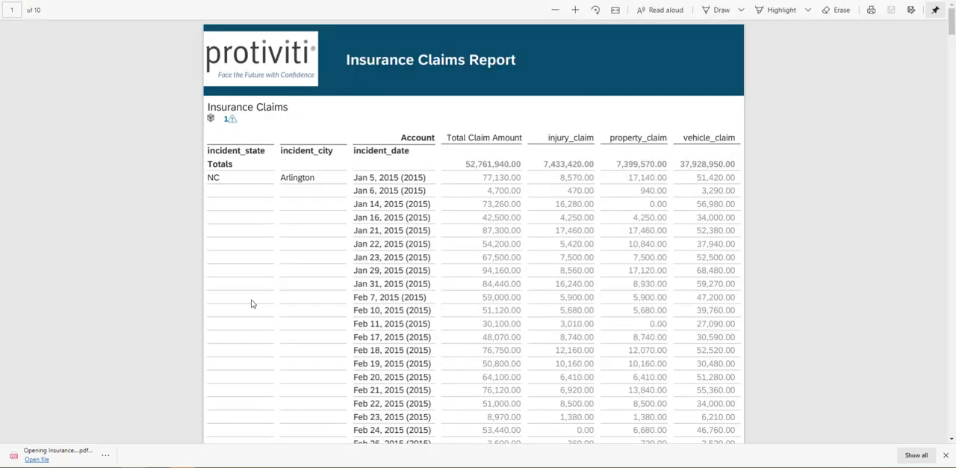
{"action": "scroll", "coordinate": [251, 303], "scroll_direction": "down", "scroll_amount": 12}
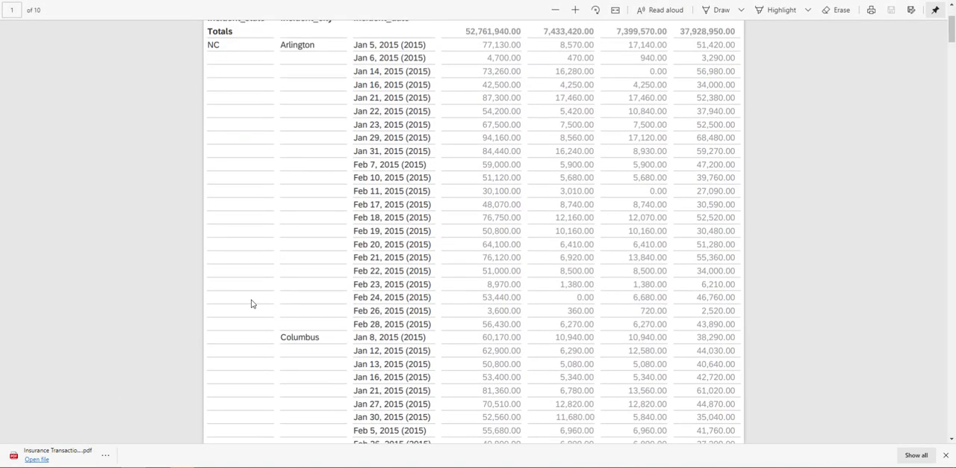
{"action": "scroll", "coordinate": [252, 304], "scroll_direction": "down", "scroll_amount": 5}
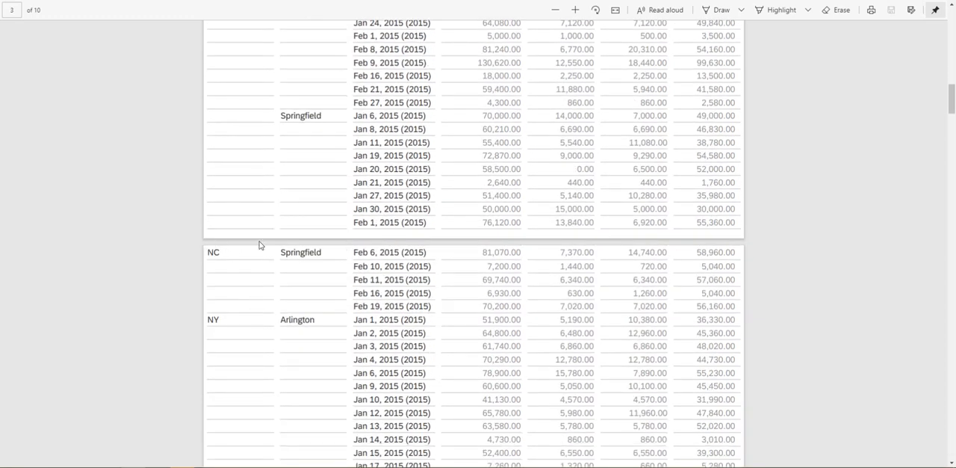
{"action": "scroll", "coordinate": [610, 272], "scroll_direction": "down", "scroll_amount": 10}
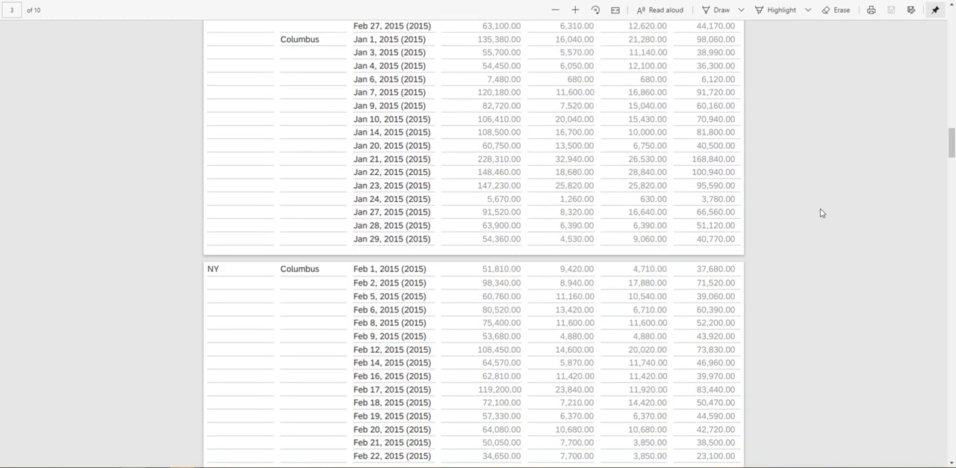
{"action": "left_click_drag", "start_coordinate": [951, 150], "coordinate": [952, 31]}
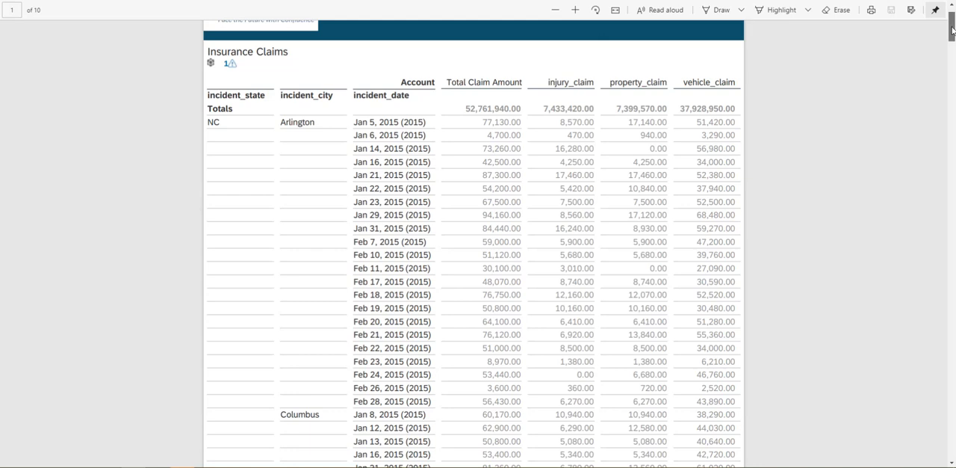
{"action": "left_click_drag", "start_coordinate": [952, 28], "coordinate": [952, 443]}
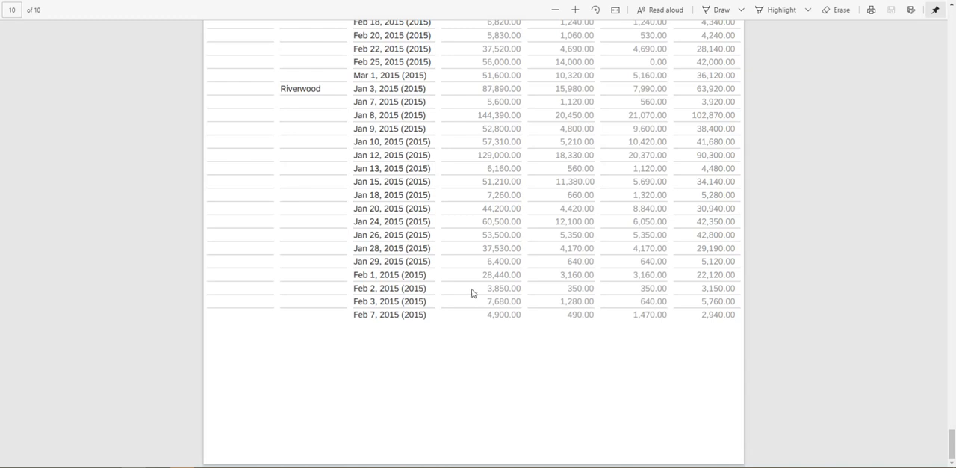
{"action": "scroll", "coordinate": [274, 130], "scroll_direction": "up", "scroll_amount": 10}
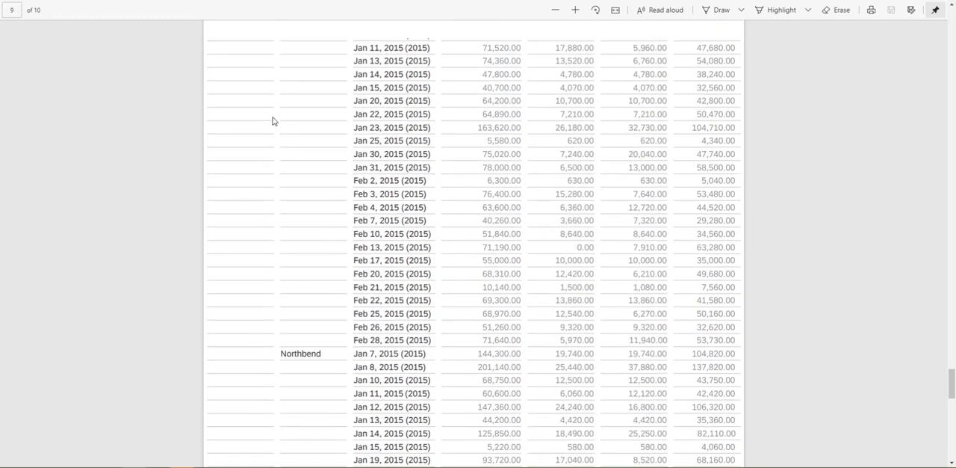
{"action": "scroll", "coordinate": [273, 121], "scroll_direction": "up", "scroll_amount": 15}
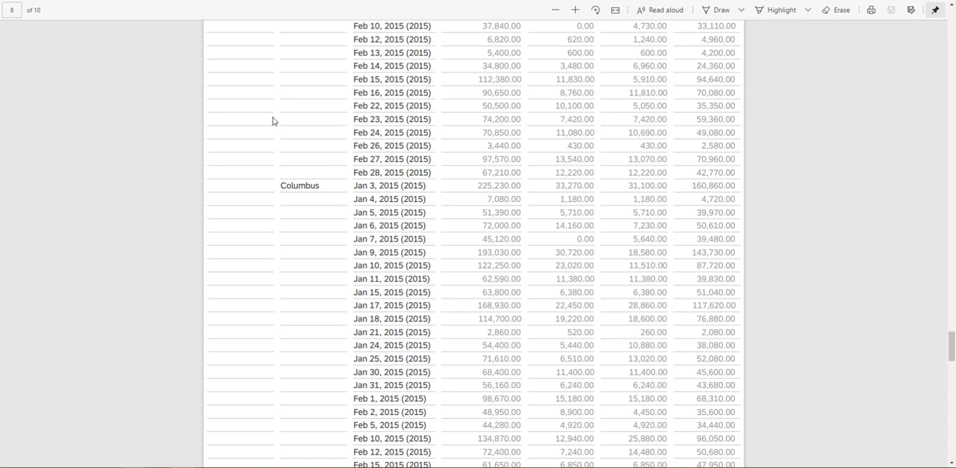
{"action": "key", "text": "Home"}
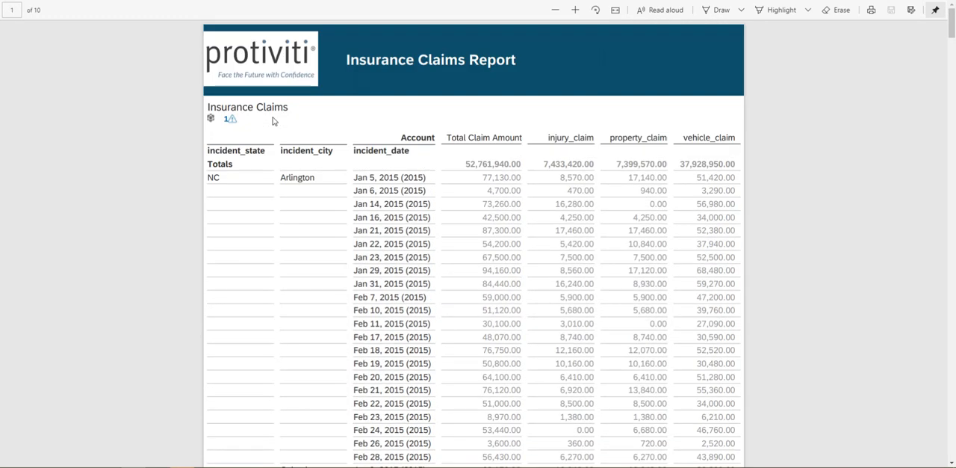